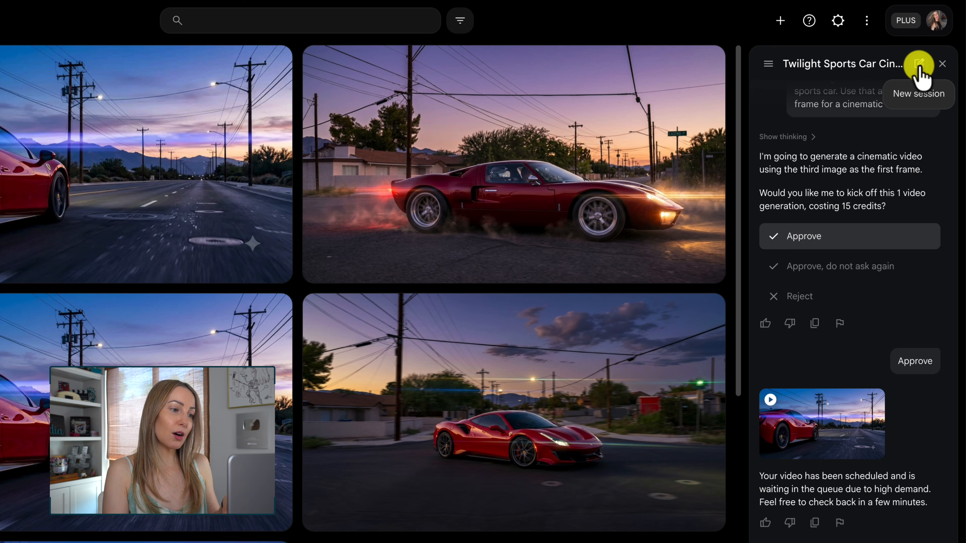
Step: Start a new session requesting a commercial for this car: sleek luxury tone, middle aged female driver, west coast road trip from Arizona invoking wanderlust and exploration
left_click(920, 68)
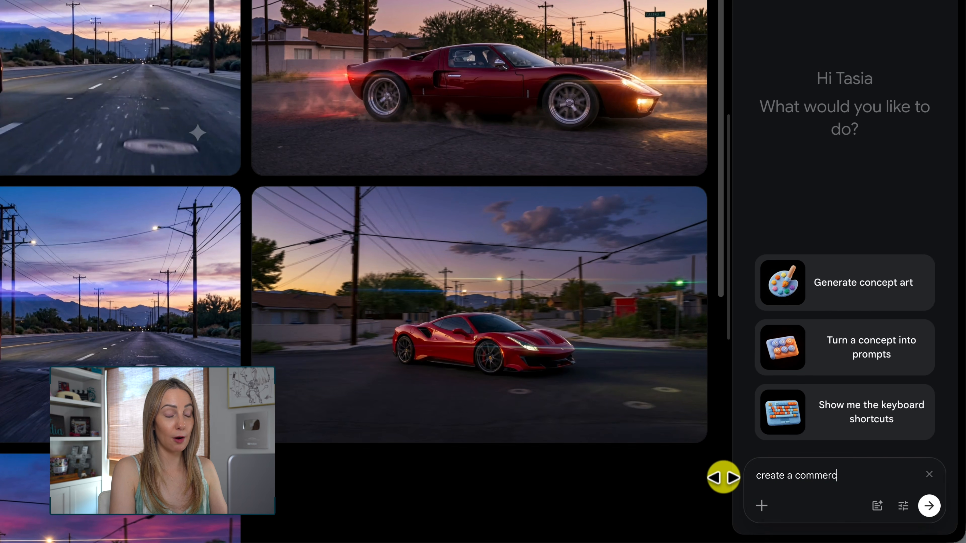
key("Return")
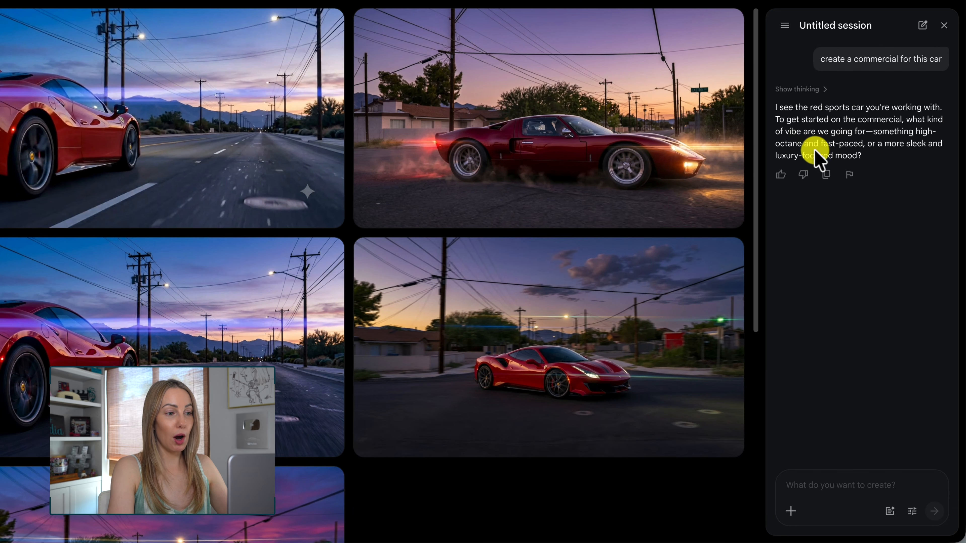
type("Sleek luxury tone, middle aged female driver. Start in Arizona, but it’s a road trip across the west coast with beautiful scenery. Invoking feelings of wanderlust and exploration.")
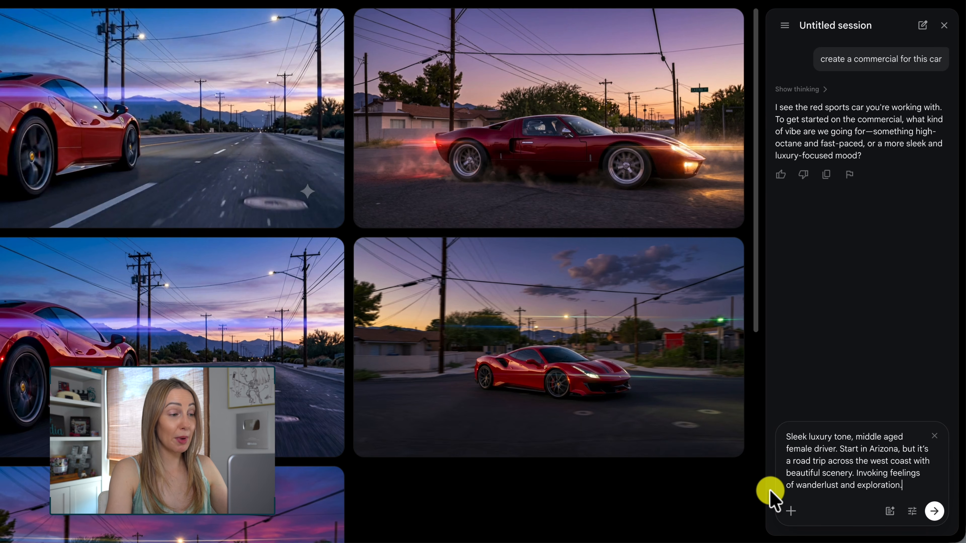
key("Return")
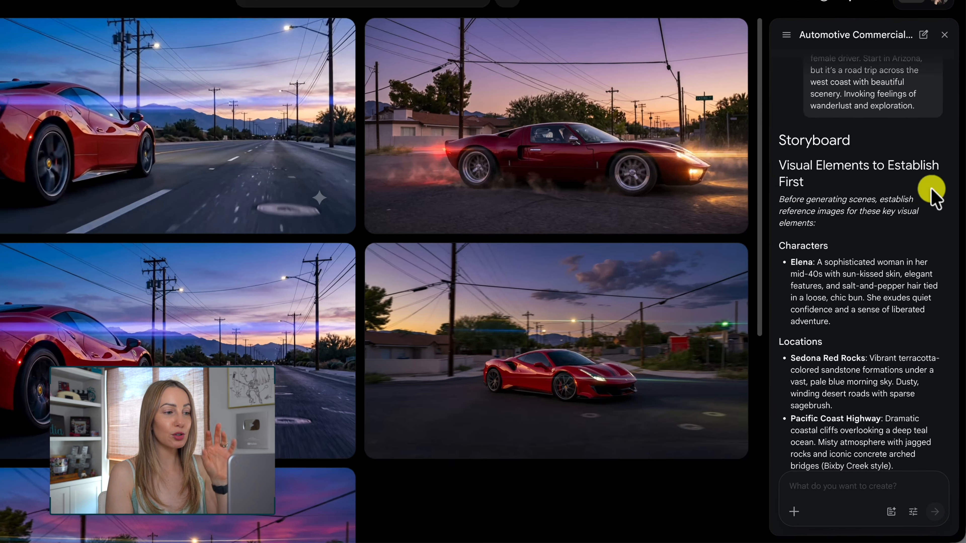
Step: Read through the proposed storyboard, covering its characters, locations, props, wardrobe and the descriptions of frames 1 to 7
scroll(911, 220, "down", 3)
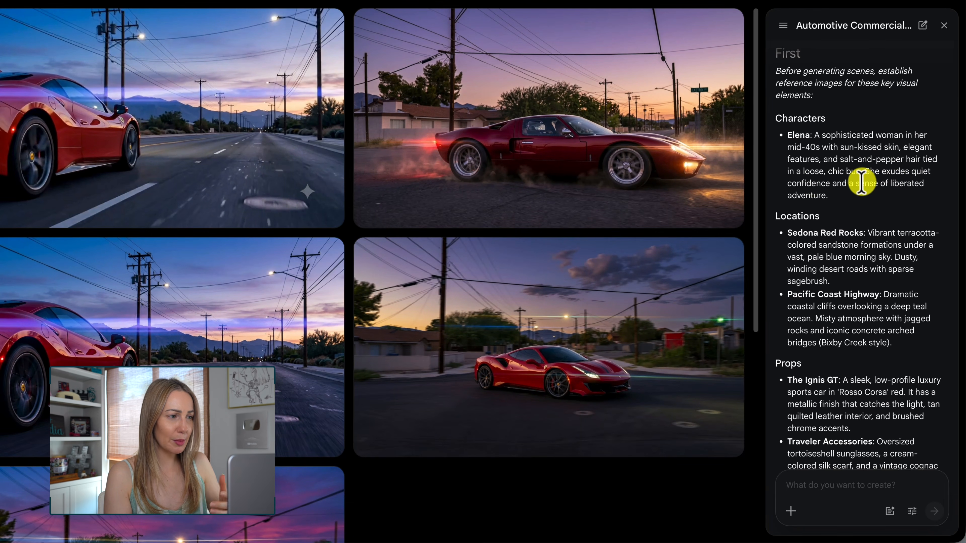
scroll(903, 203, "down", 3)
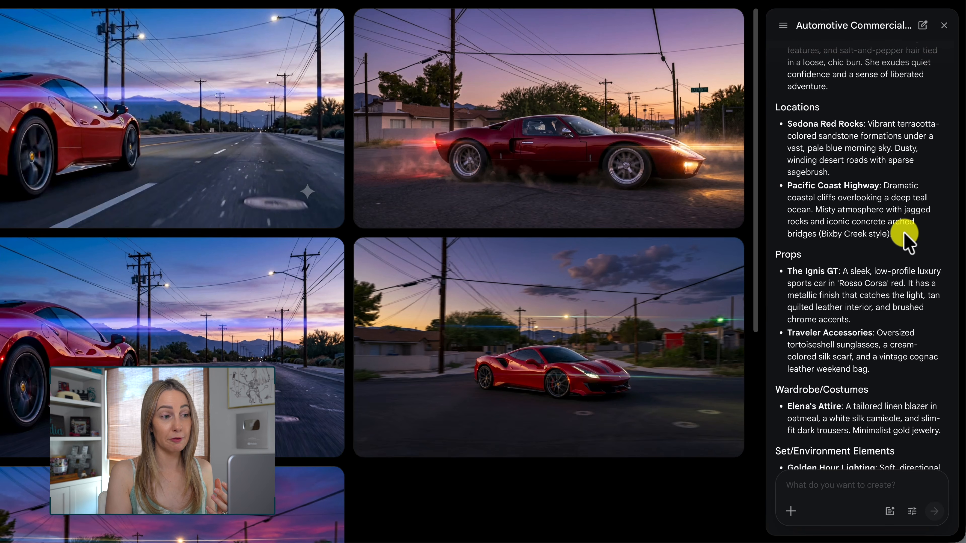
scroll(907, 228, "down", 3)
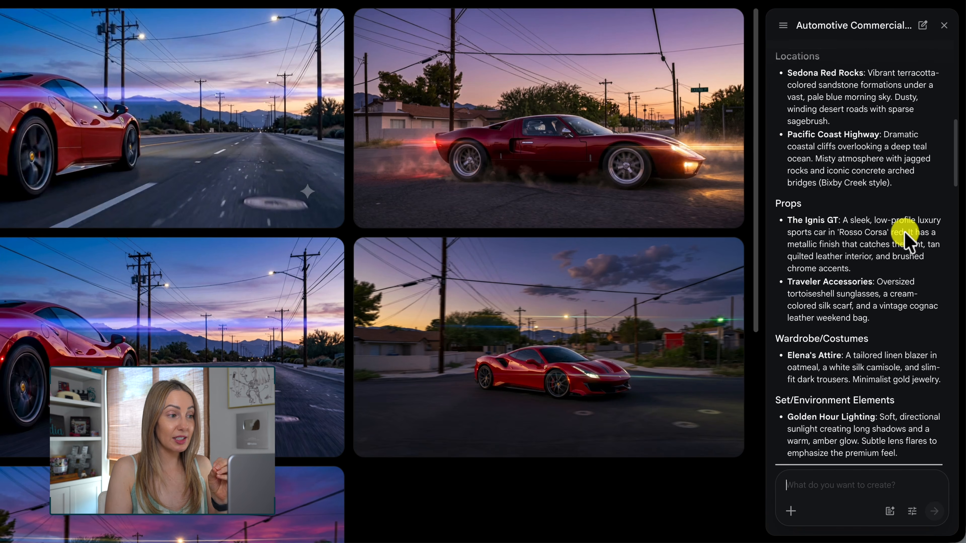
scroll(904, 253, "down", 3)
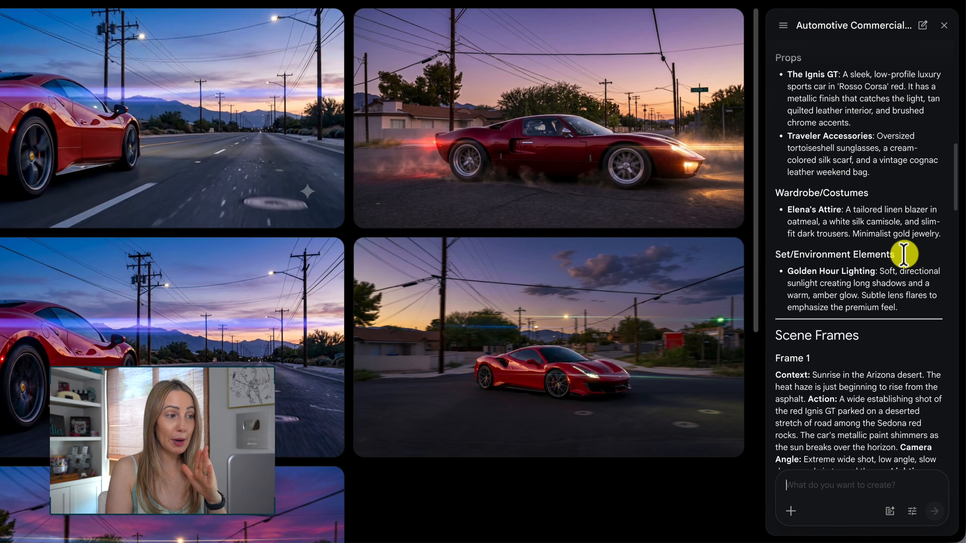
scroll(918, 208, "down", 5)
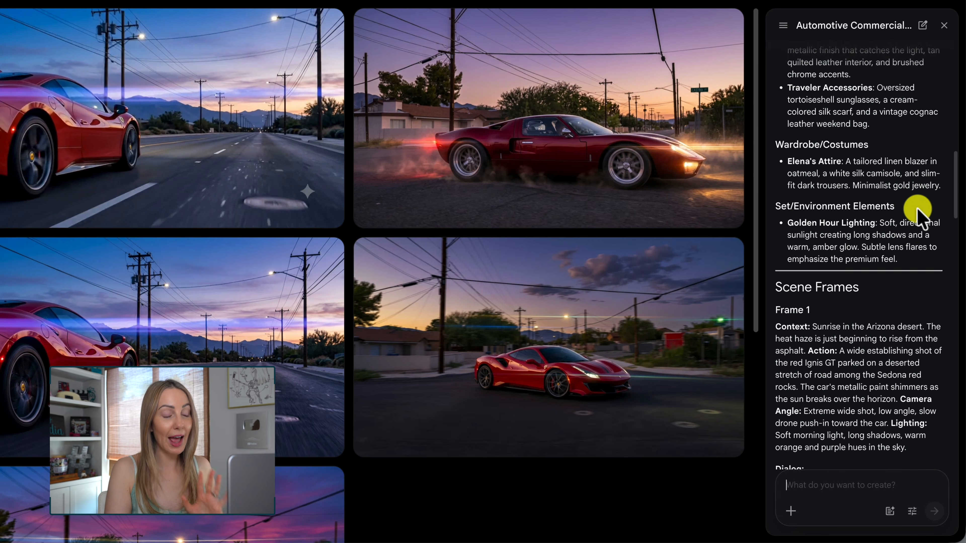
scroll(917, 209, "down", 4)
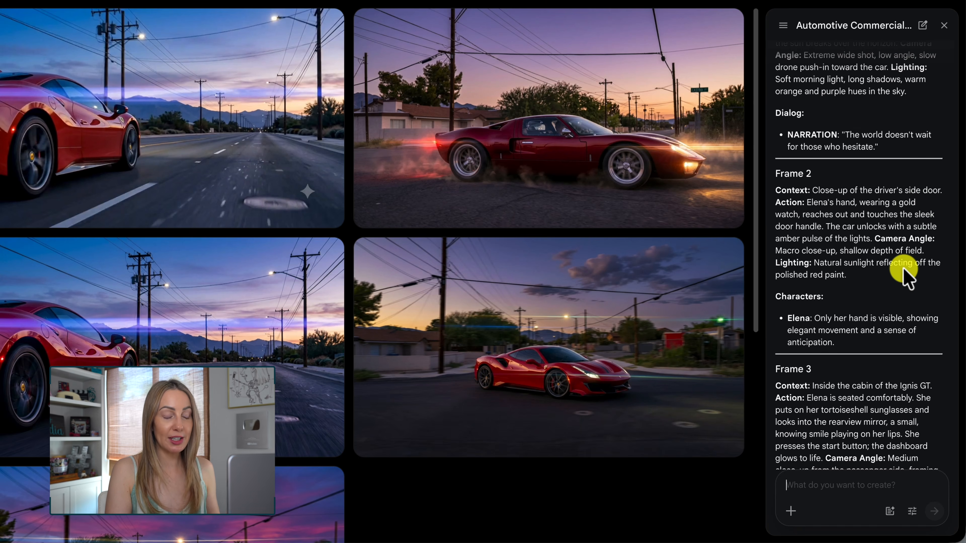
scroll(904, 274, "down", 5)
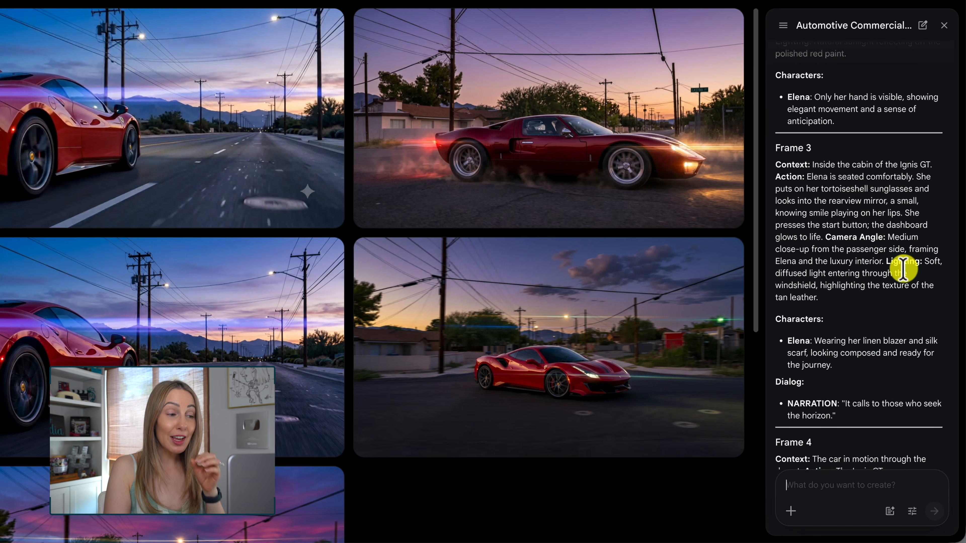
scroll(901, 290, "down", 8)
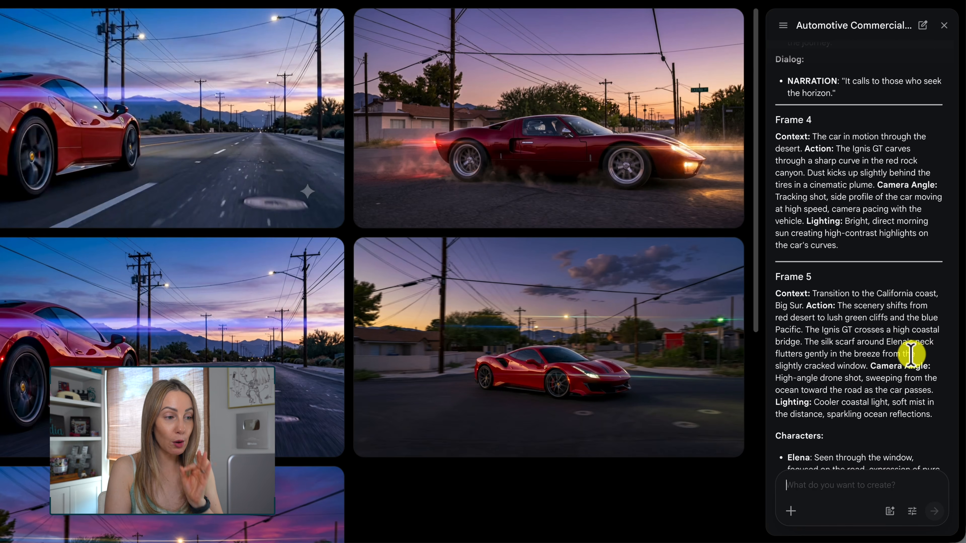
scroll(913, 335, "down", 1)
scroll(916, 321, "down", 8)
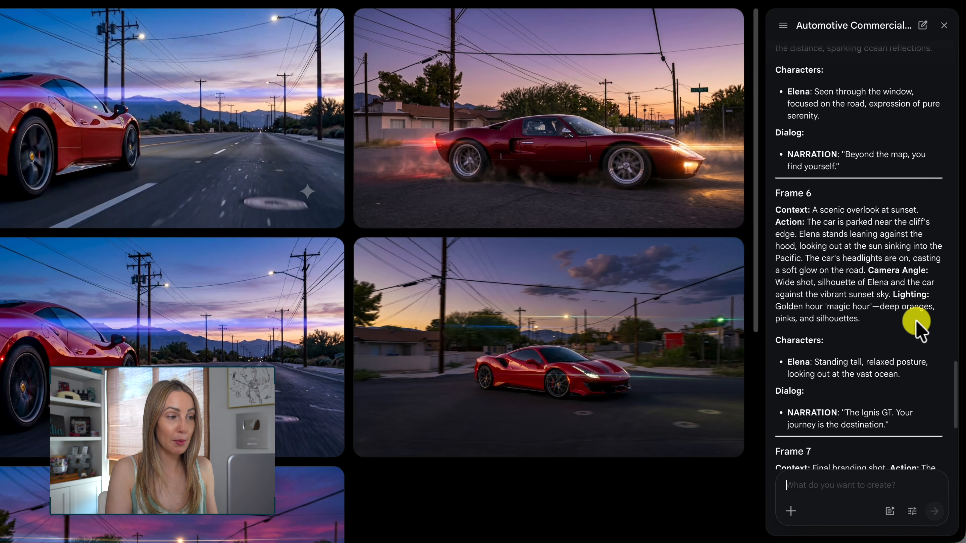
scroll(920, 361, "down", 5)
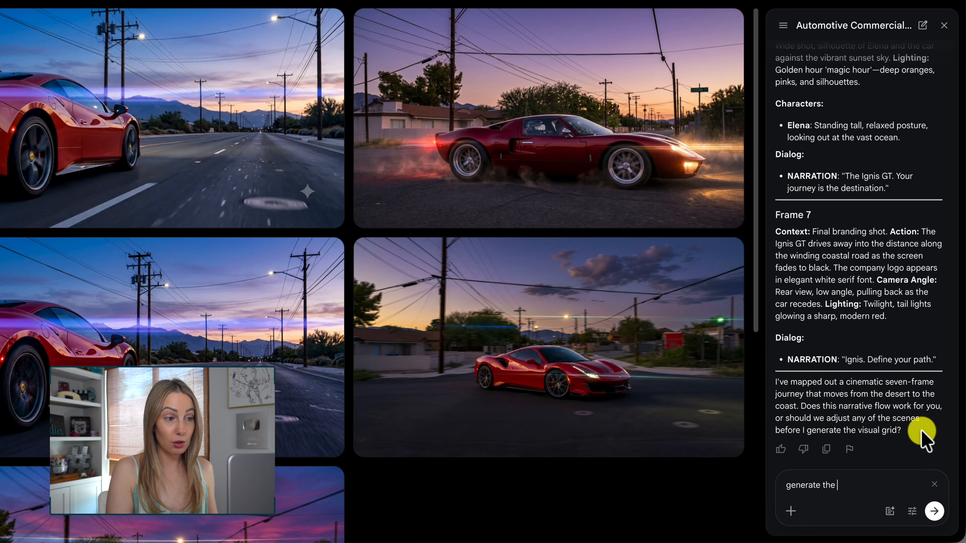
Step: Approve the storyboard plan by sending the request "generate the storyboard please"
type("se")
key("Return")
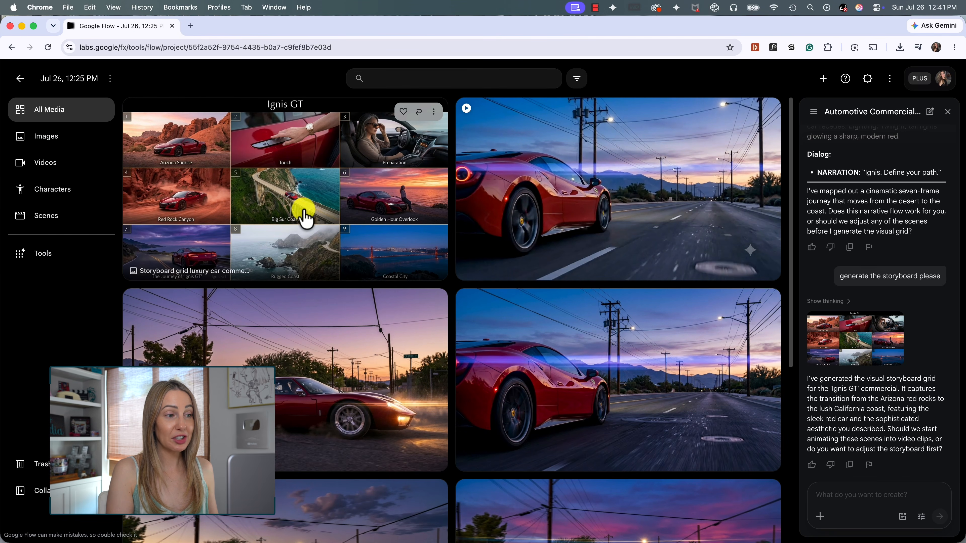
Step: Edit the generated storyboard grid image with the prompt "cut frame 4 and swap the last frame for a logo reveal" and finish editing
left_click(282, 201)
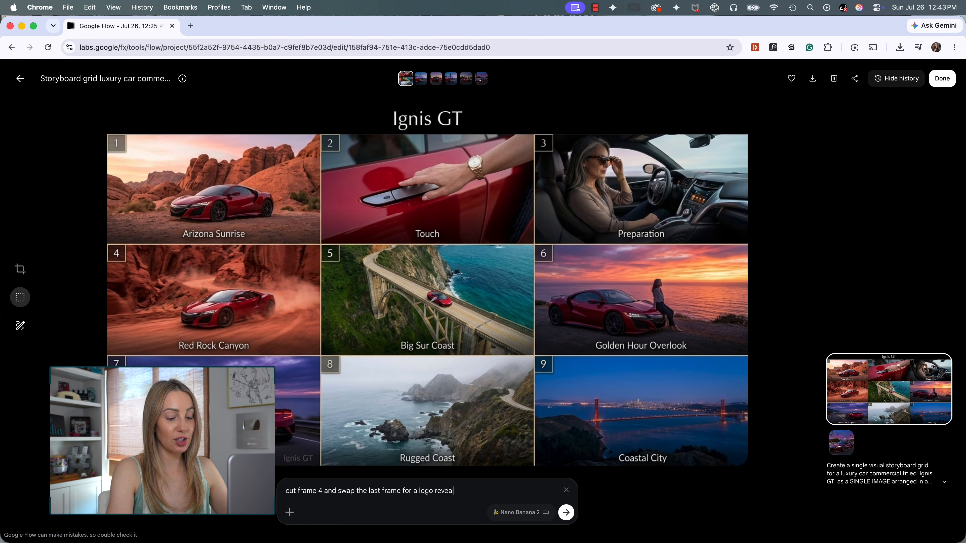
key("Return")
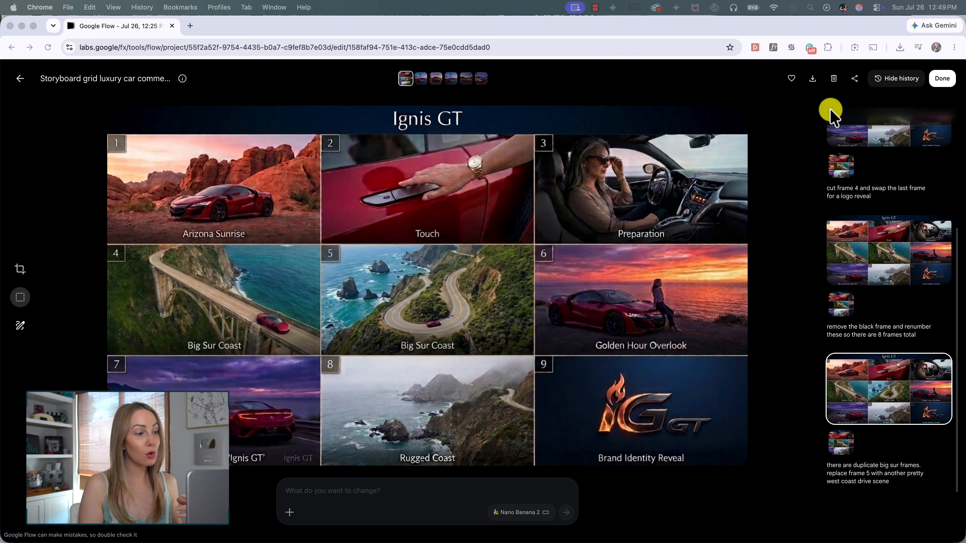
left_click(797, 106)
left_click(939, 82)
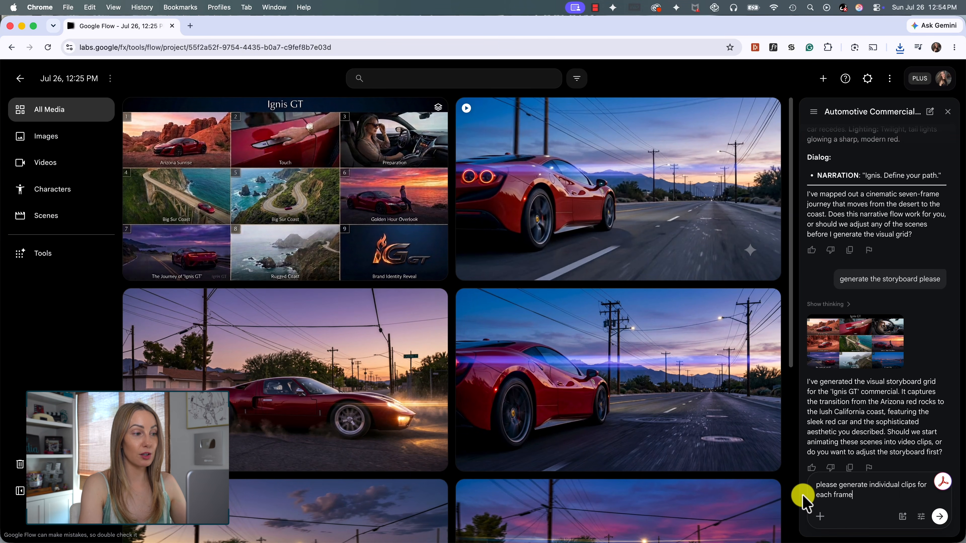
Step: Request "please generate individual clips for each frame" and approve the batch of 7 video generations
key("Return")
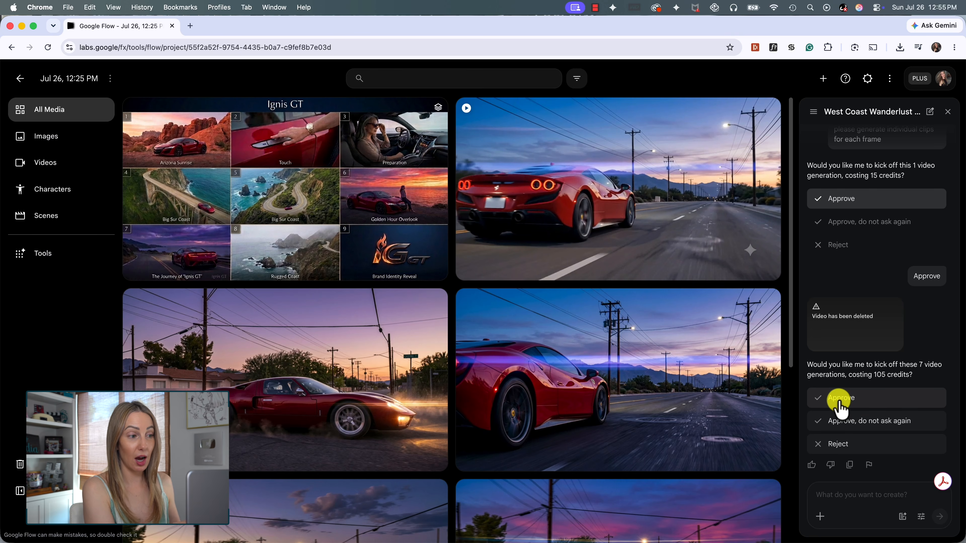
left_click(851, 404)
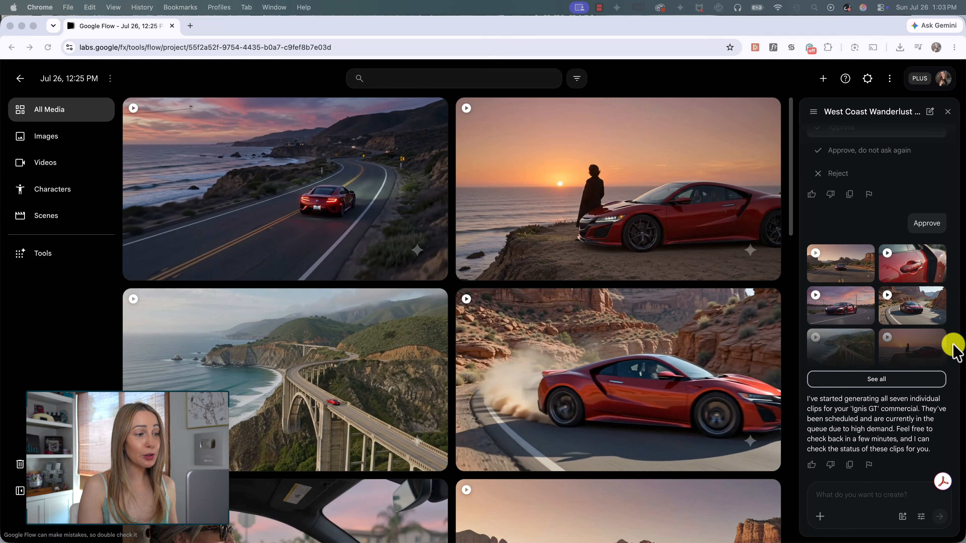
Step: Expand the full list of generated clips and preview the coast, bridge, canyon and driver videos, opening the car parked at the cliff edge
left_click(868, 380)
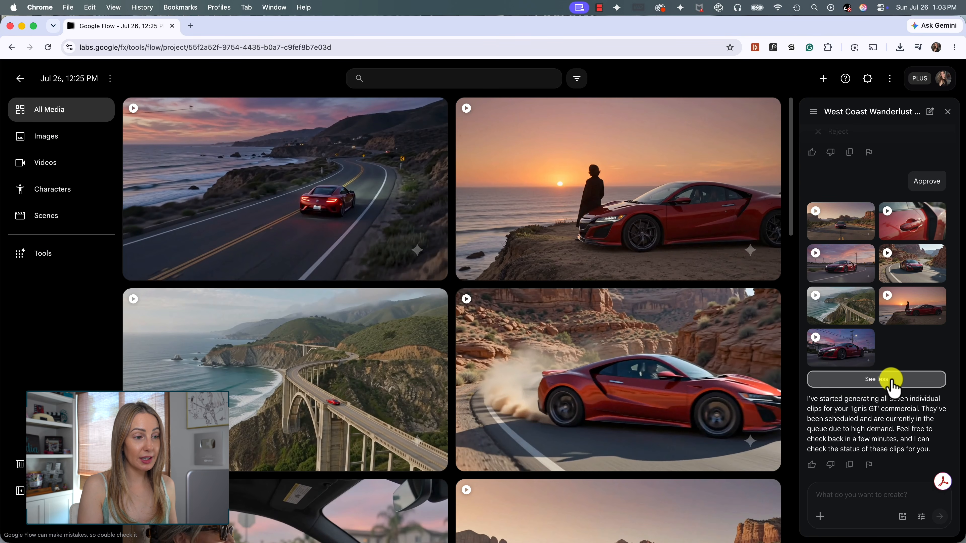
mouse_move(367, 194)
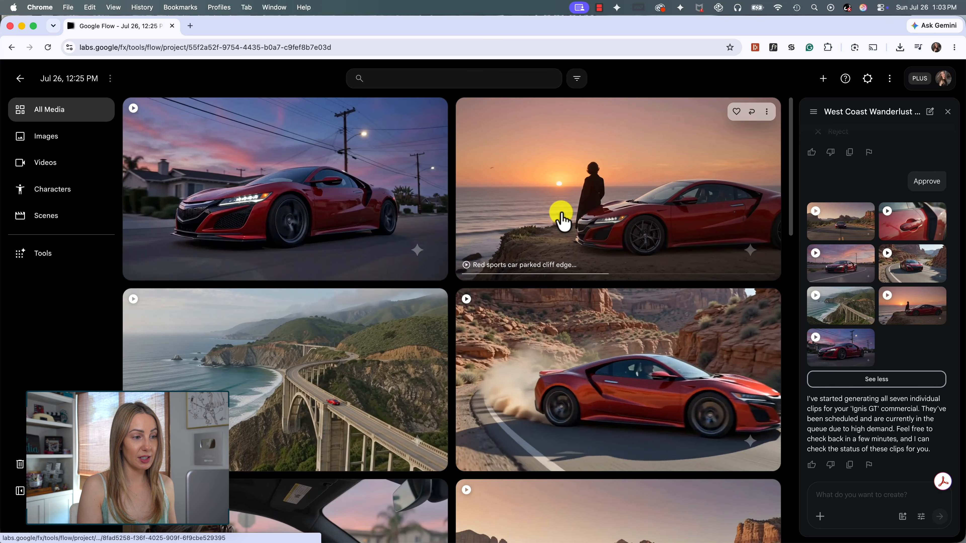
mouse_move(353, 333)
mouse_move(557, 338)
scroll(567, 331, "down", 1)
scroll(570, 325, "down", 5)
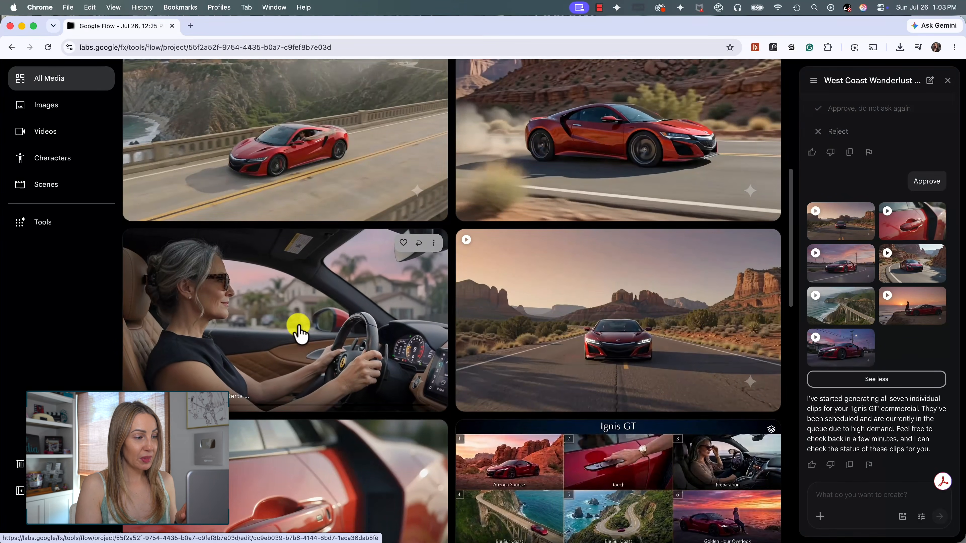
mouse_move(321, 324)
scroll(326, 308, "up", 4)
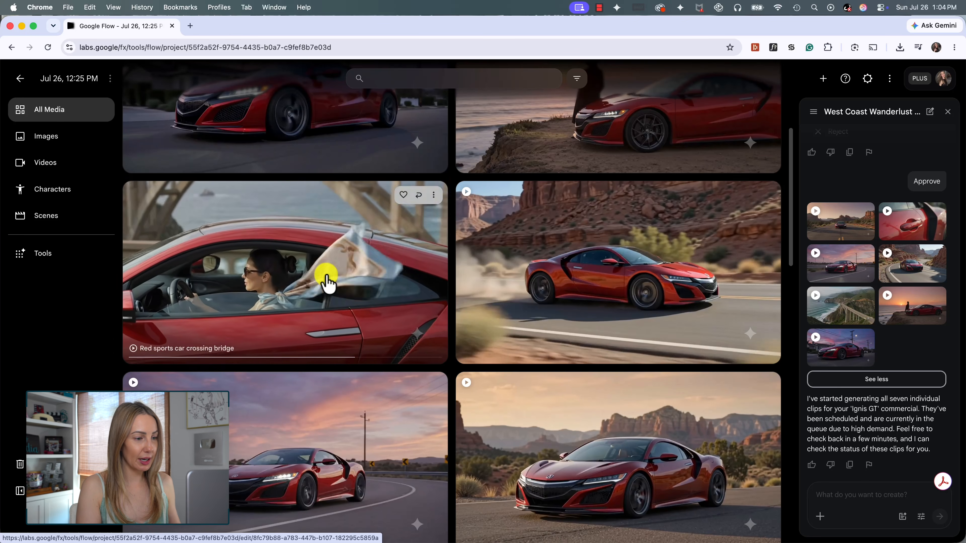
scroll(328, 277, "up", 3)
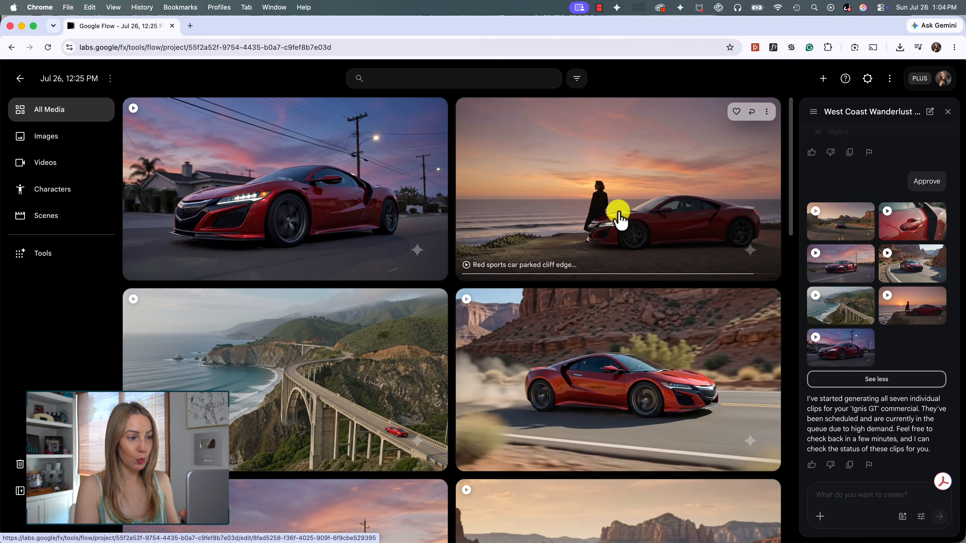
left_click(619, 215)
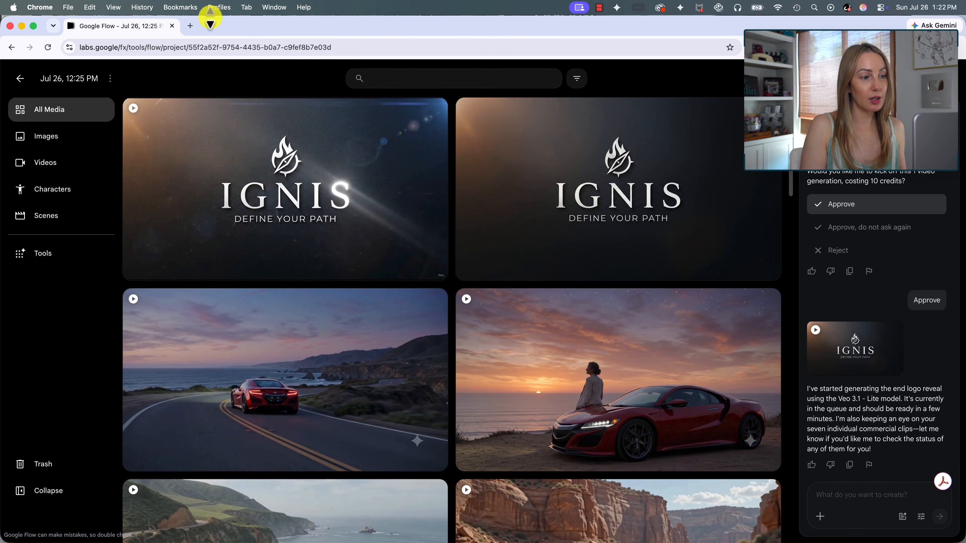
Step: Create a new empty scene in the project's Scenes section
left_click(71, 224)
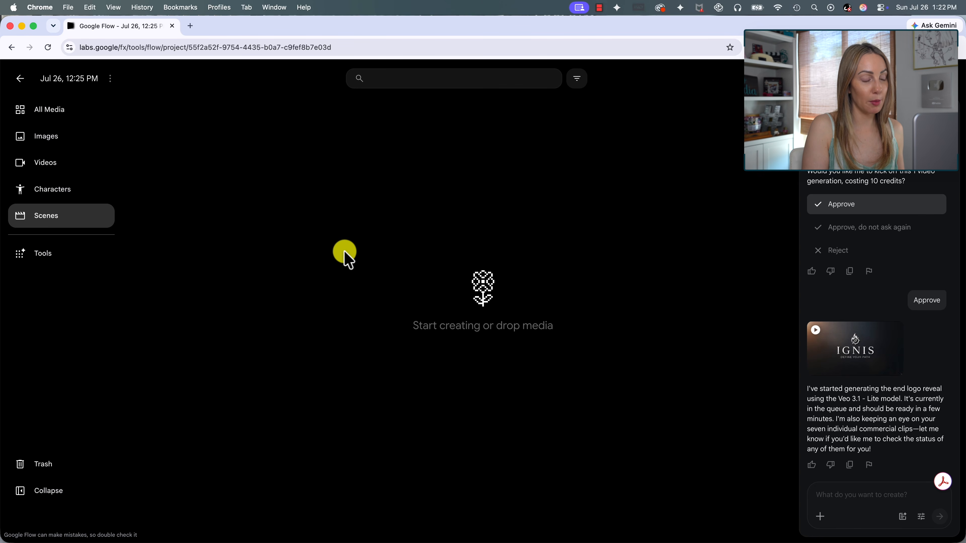
right_click(475, 291)
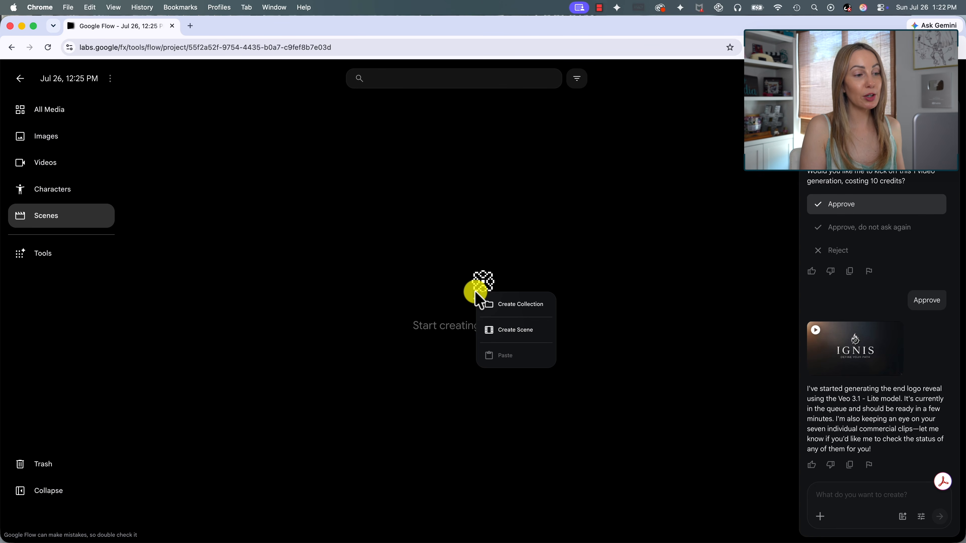
left_click(517, 331)
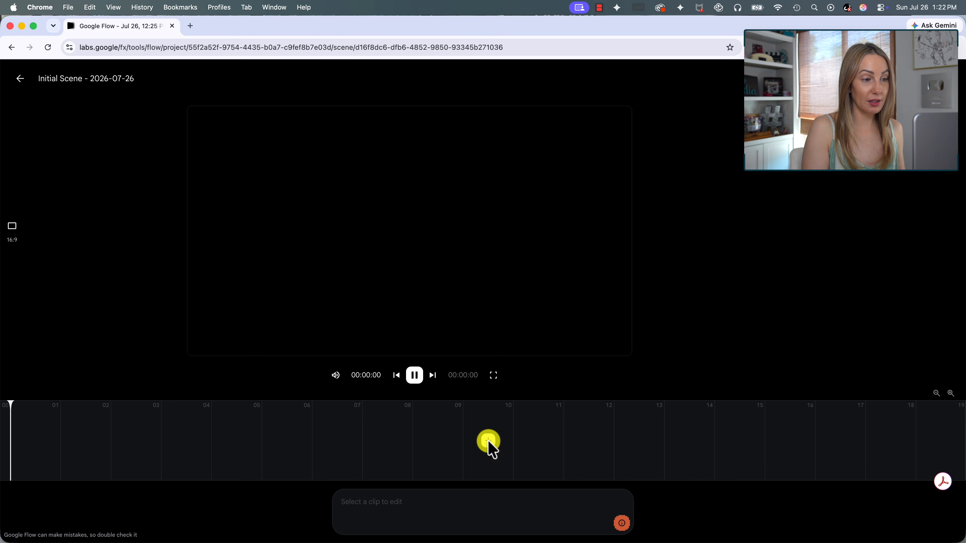
Step: Add the video of the woman putting on sunglasses to the scene, trimming its start and end to leave a 3-second clip
left_click(488, 442)
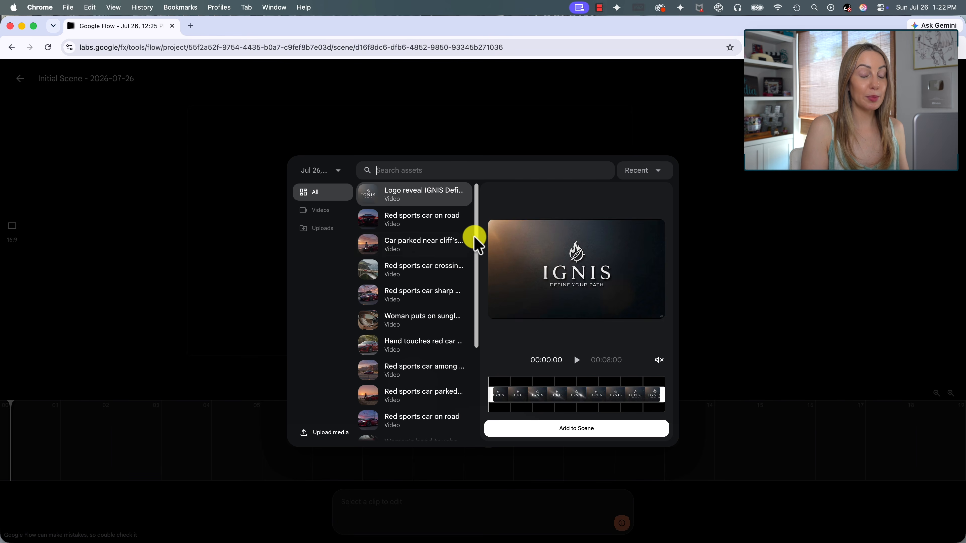
left_click_drag(475, 242, 480, 207)
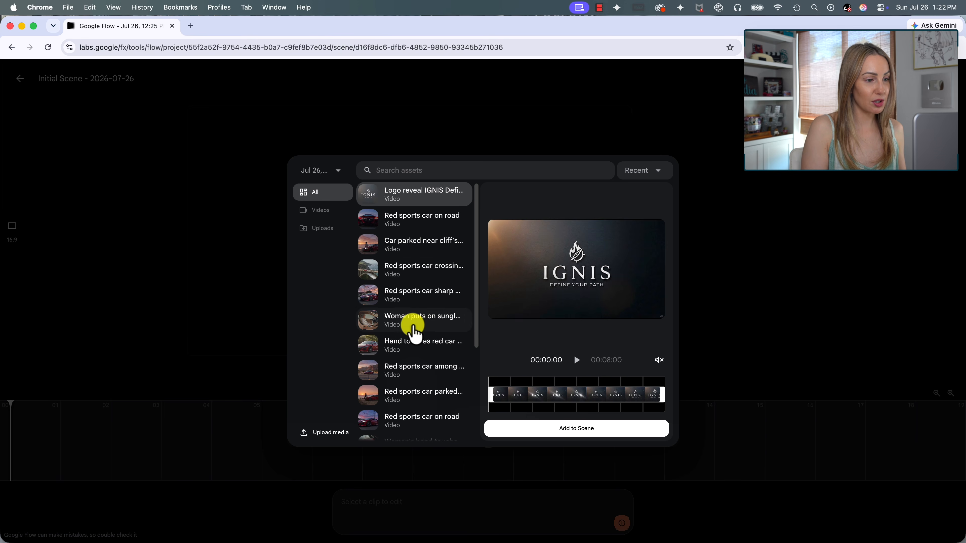
left_click(409, 322)
left_click(579, 361)
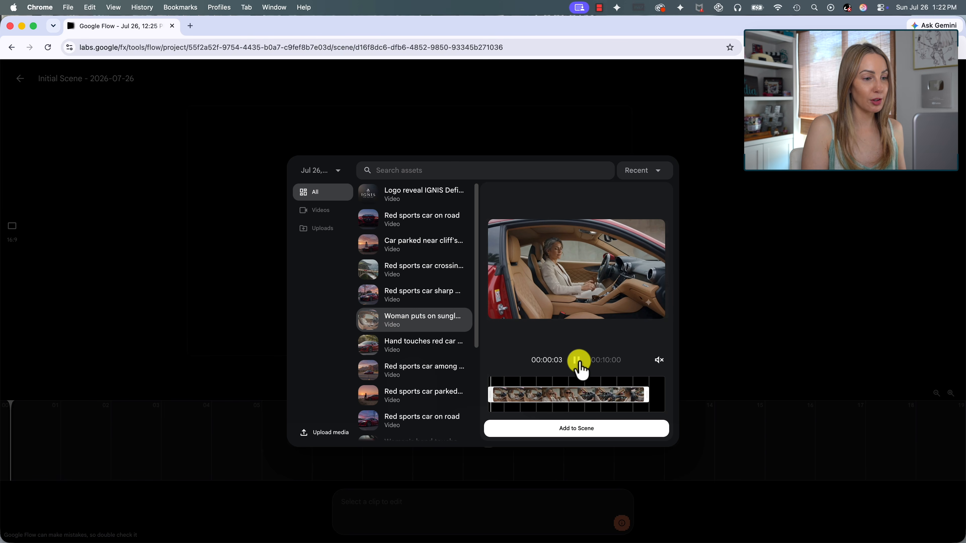
left_click(579, 361)
left_click_drag(493, 396, 520, 395)
left_click(577, 362)
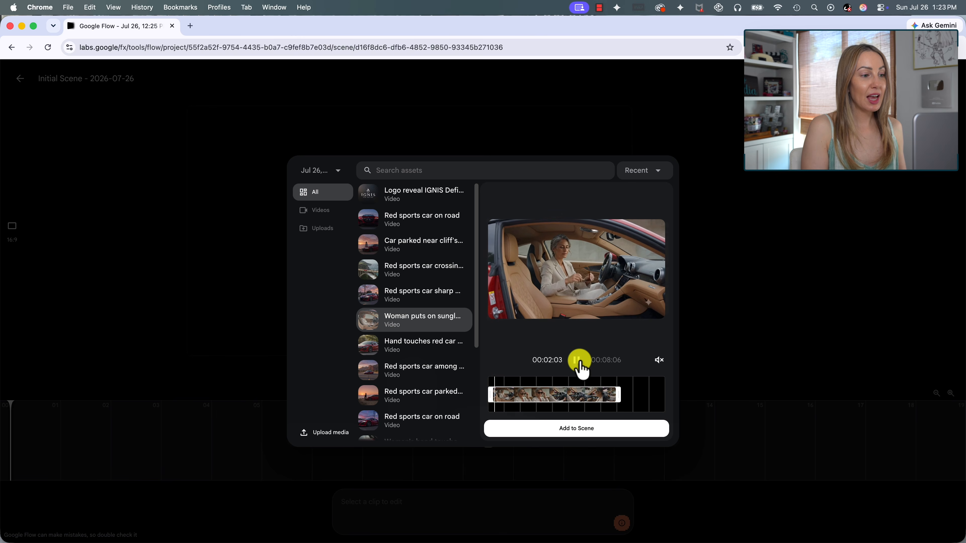
left_click(580, 361)
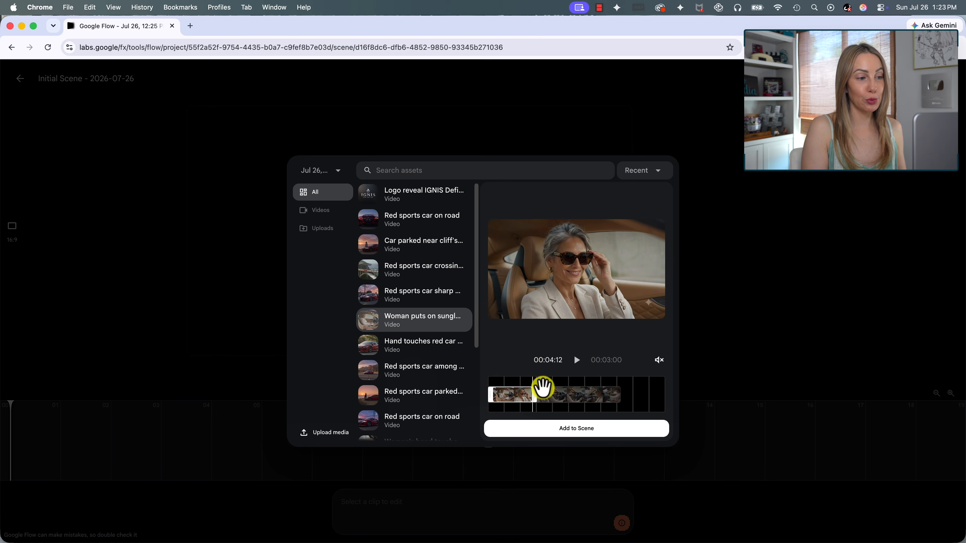
left_click(568, 431)
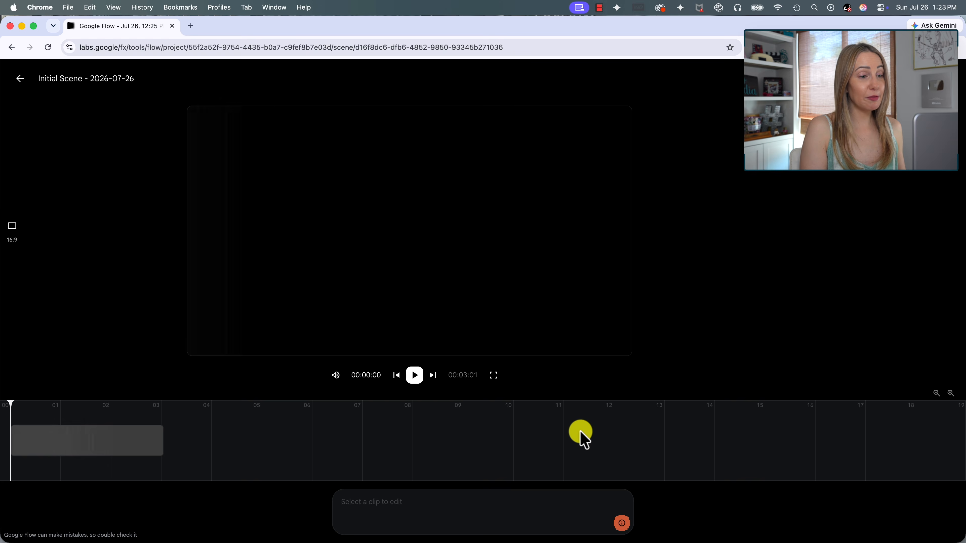
Step: Add the full 10-second video of the car parked near the cliff's edge to the scene after the sunglasses clip
left_click(524, 441)
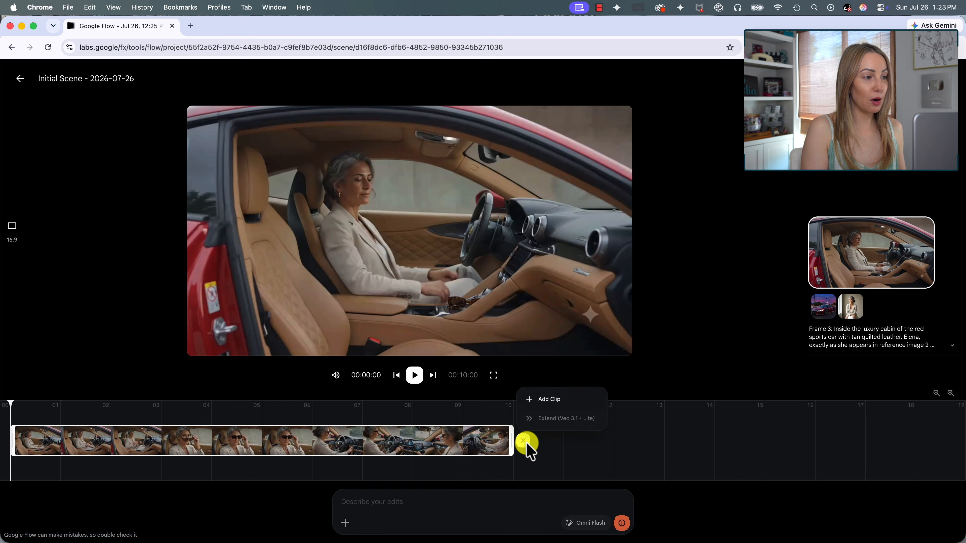
left_click(560, 402)
left_click(426, 250)
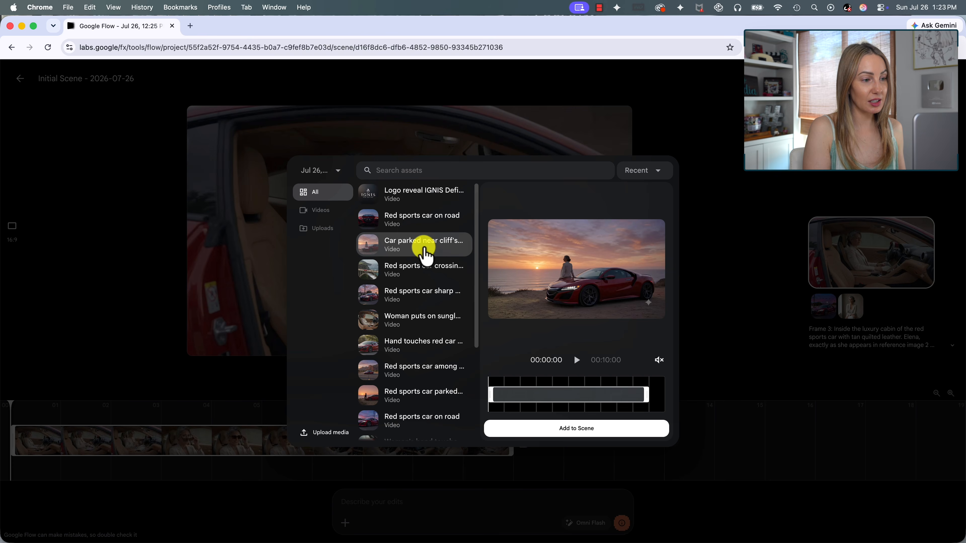
left_click(577, 427)
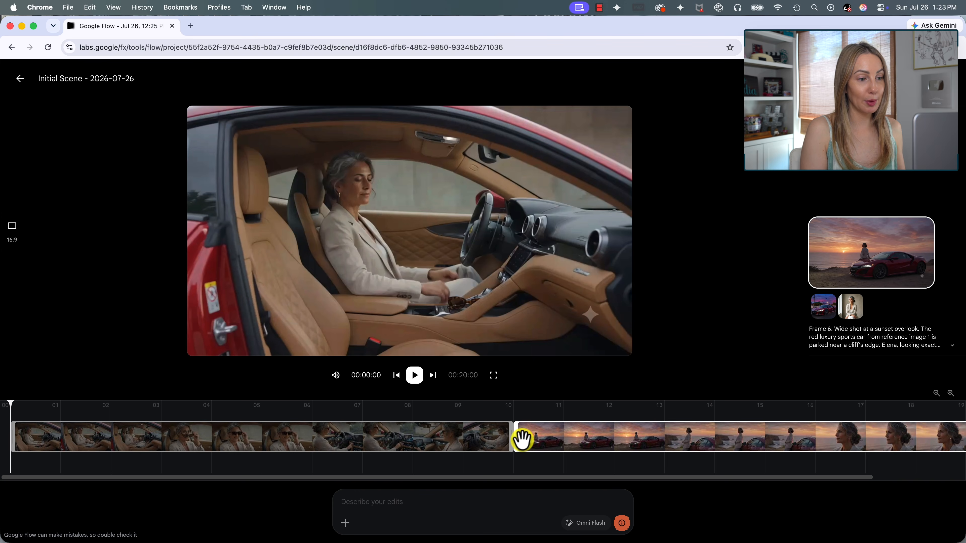
Step: Reorder the scene by moving the IGNIS logo reveal clip to the end and the first cliff-edge sunset clip behind the bridge clip
left_click_drag(505, 477, 776, 479)
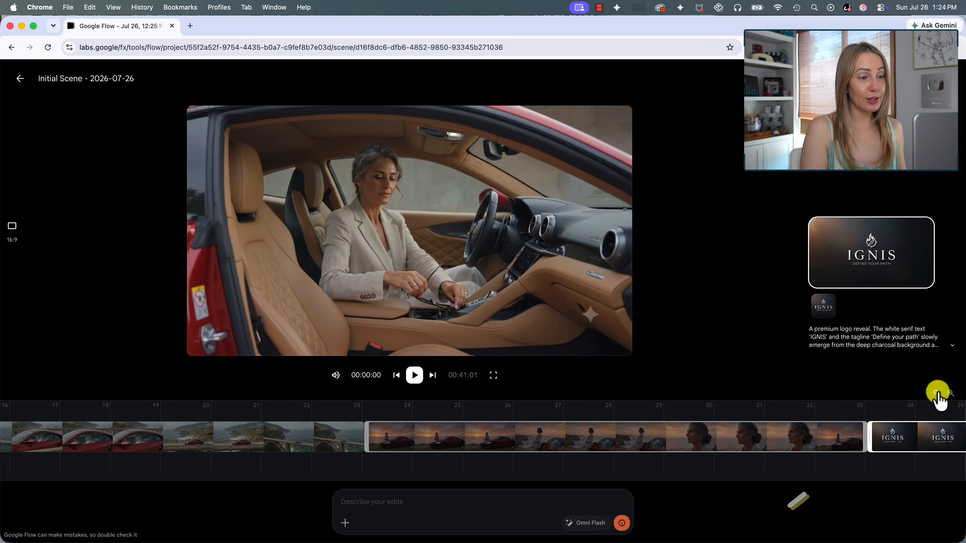
left_click(936, 394)
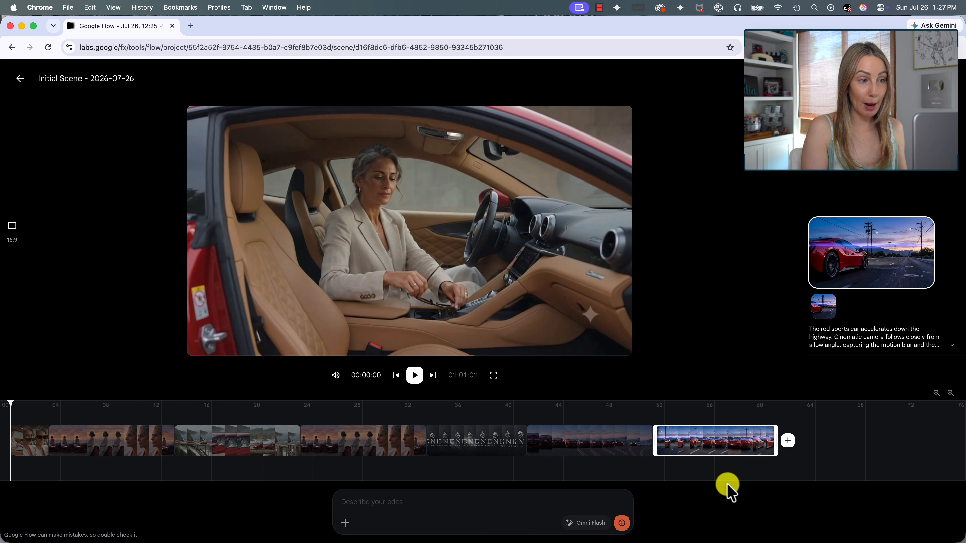
left_click_drag(458, 438, 720, 439)
left_click(23, 410)
left_click(32, 442)
left_click_drag(25, 406, 76, 406)
left_click_drag(85, 444, 483, 451)
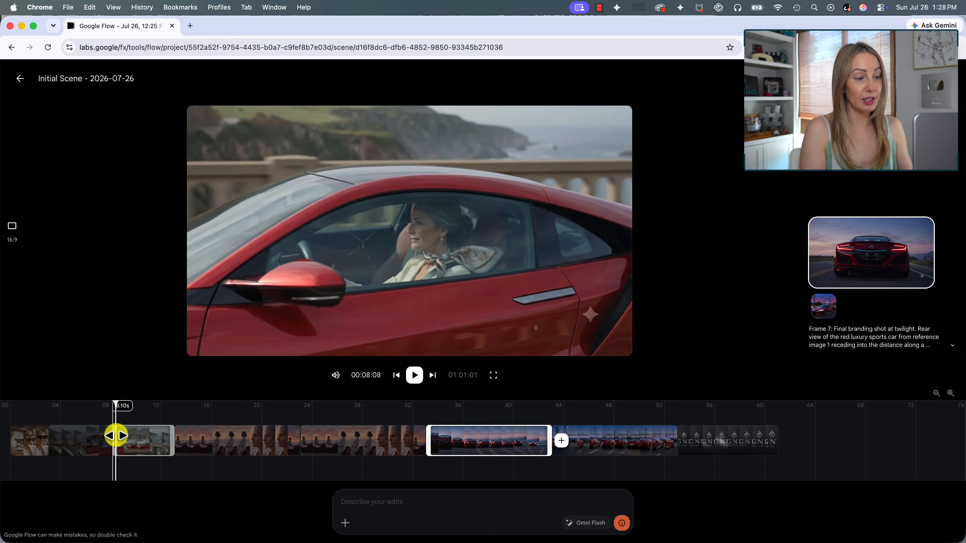
Step: Trim the bridge clip to about 5 seconds and preview the assembled scene from the bridge clip onward
left_click_drag(116, 436, 117, 436)
left_click_drag(45, 407, 145, 410)
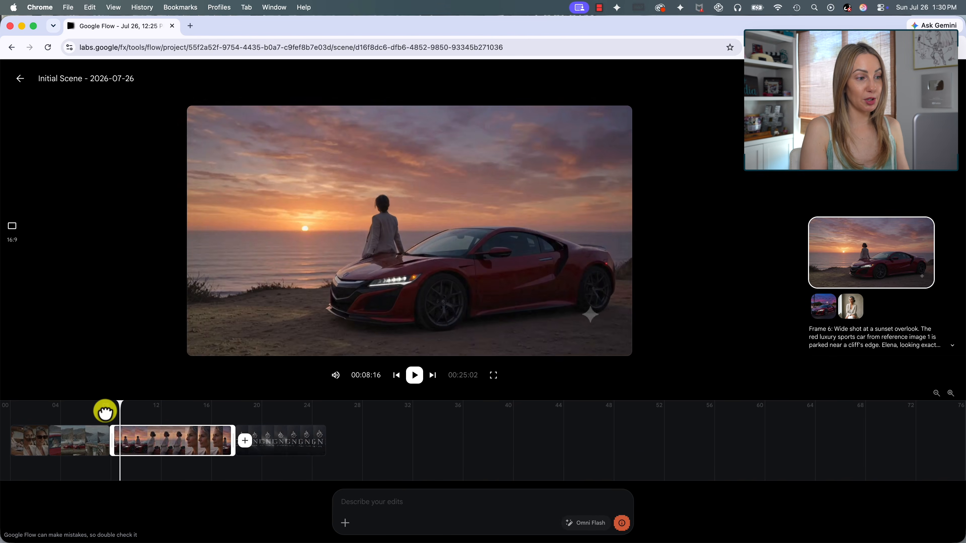
left_click_drag(105, 412, 76, 410)
left_click(82, 442)
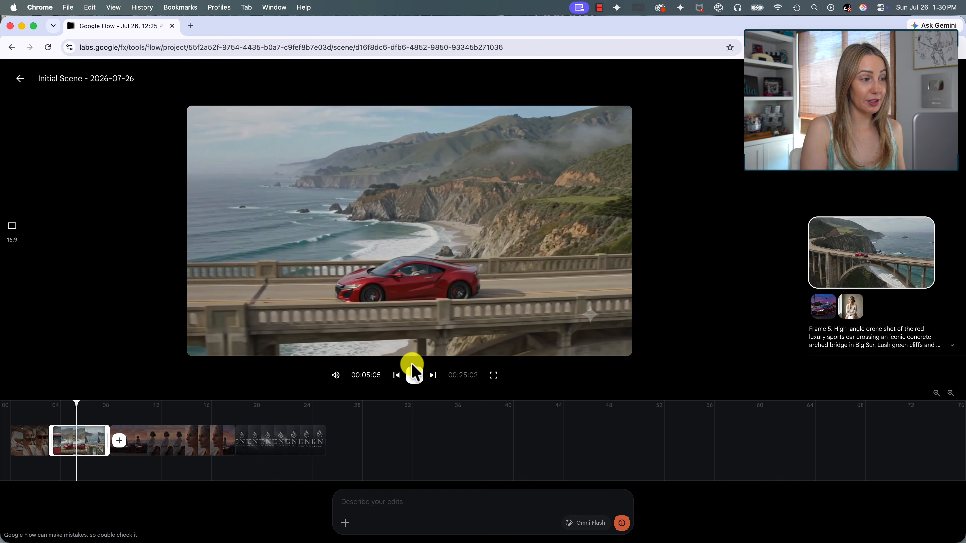
left_click(416, 375)
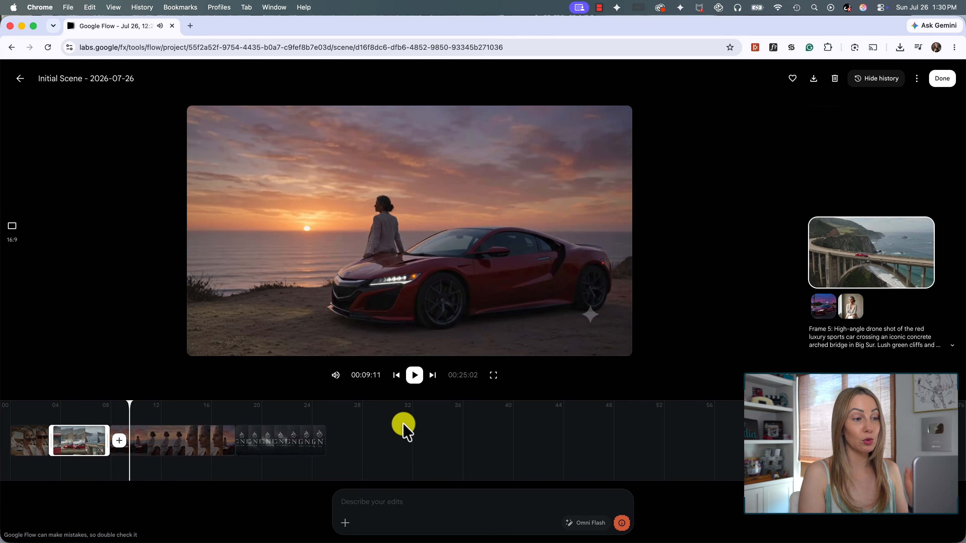
left_click(260, 428)
left_click(265, 415)
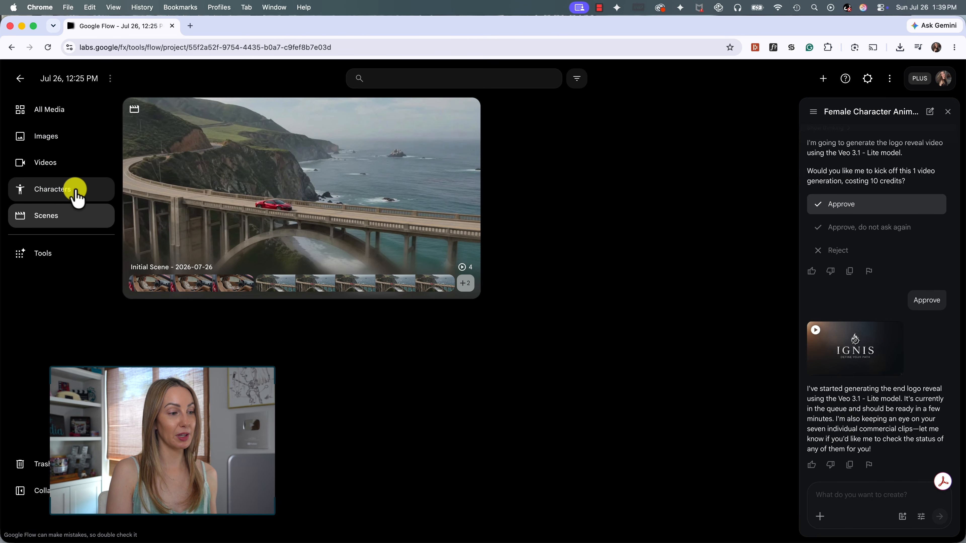
Step: Start a new character and check the avatar offered as a prompt reference, without adding it
left_click(78, 198)
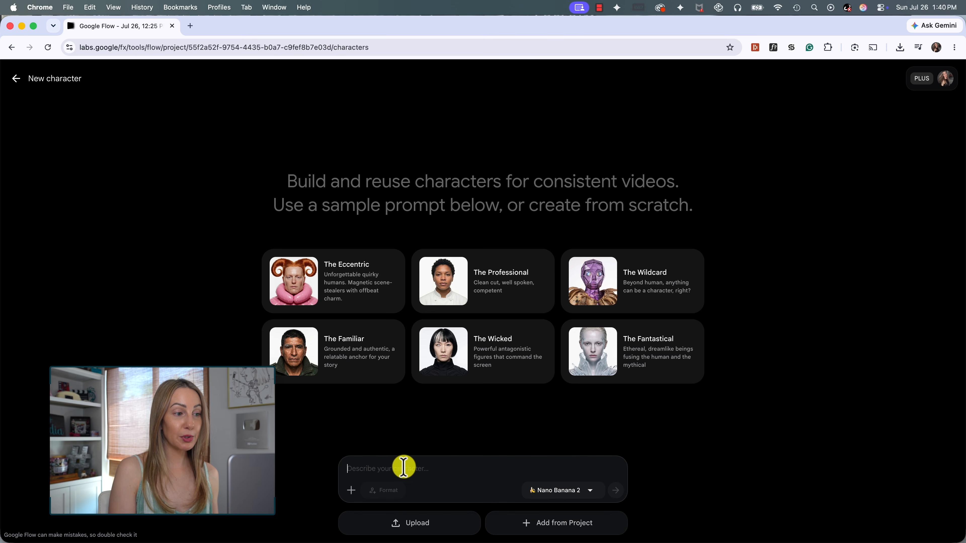
left_click(350, 491)
left_click(321, 252)
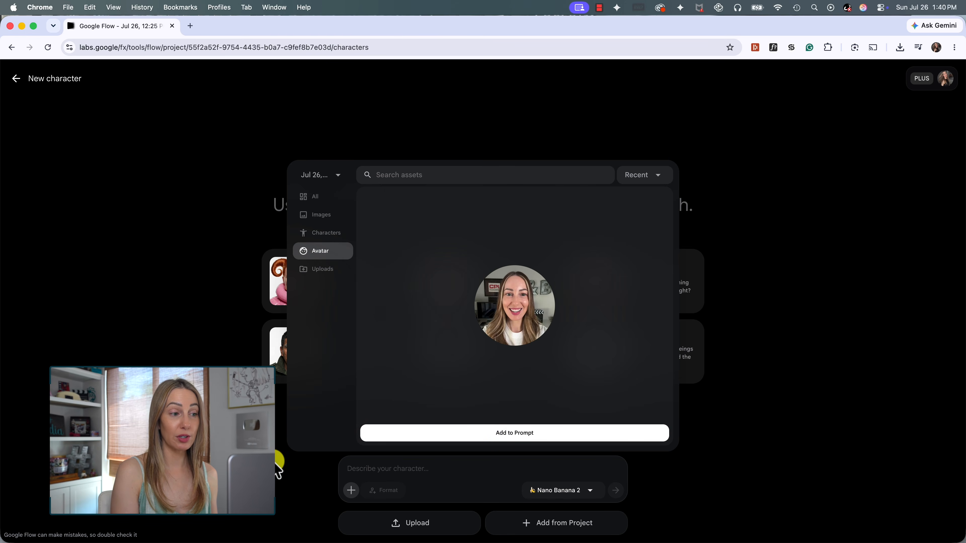
left_click(279, 471)
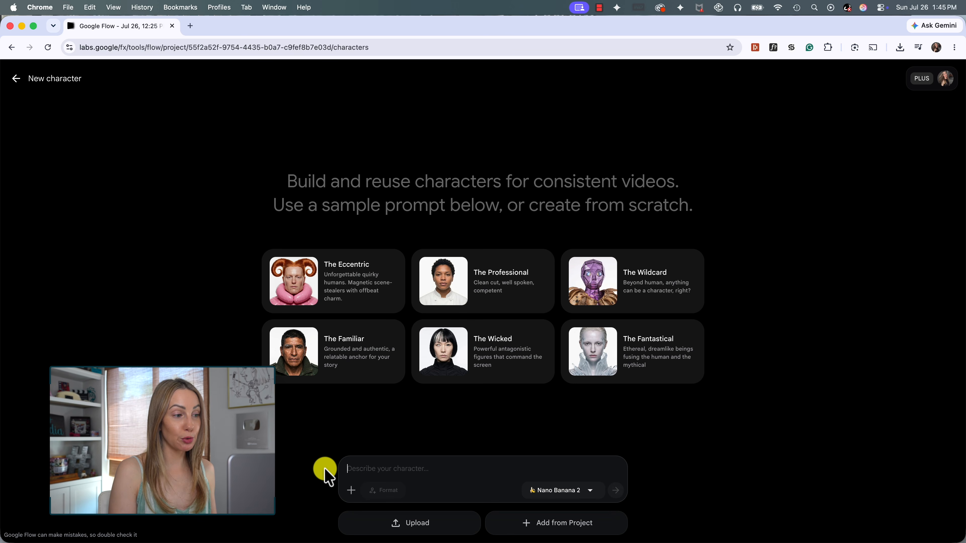
Step: Generate the character from a description of a woman in her late 40s with medium length wavy blonde hair and green eyes, naming her Penelope
type("Penelope is a woman in her late 40s. She has medium length wavy blonde hair. Her eyes are green, and she wears a natural shade of lipstick. She is always dressed beautifully in light pink resort wear.")
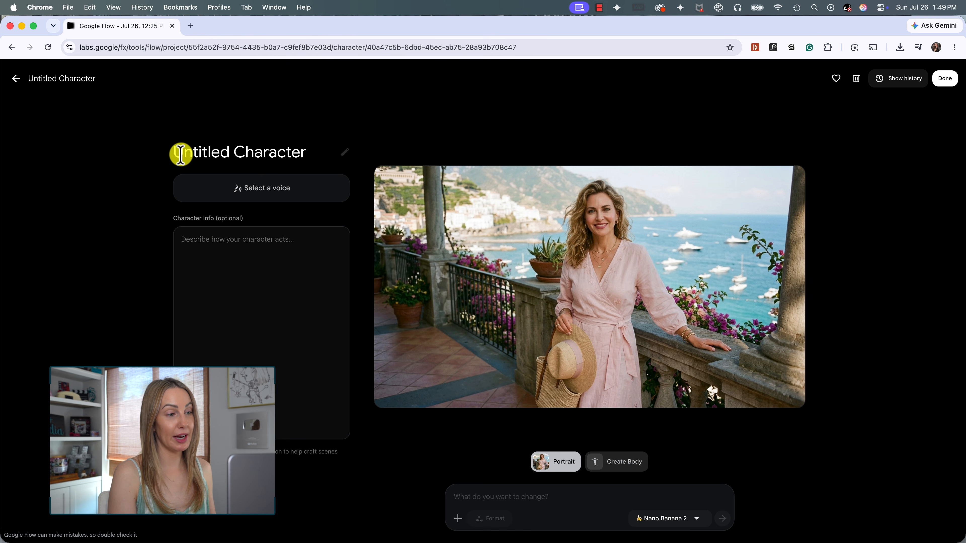
triple_click(209, 156)
type("Penelope")
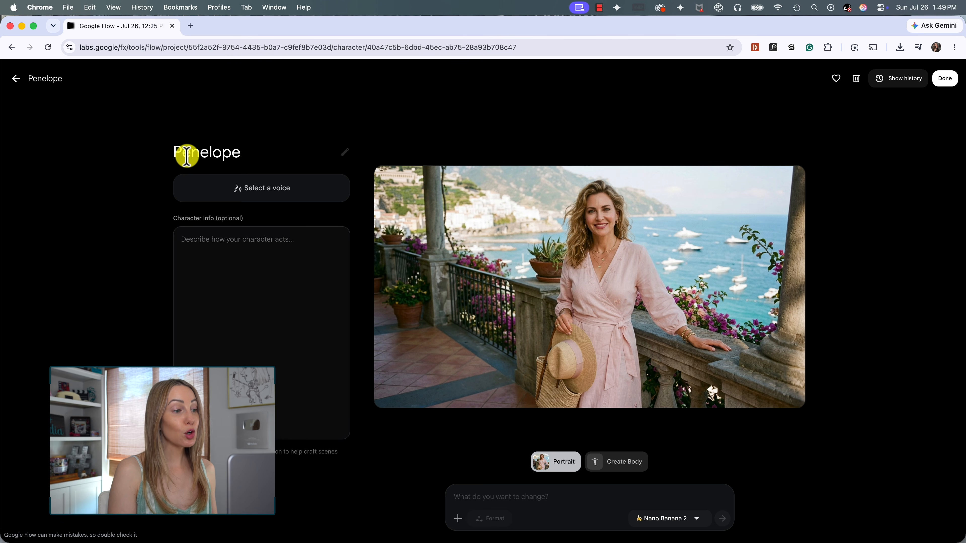
Step: Preview the Aoede voice, assign the Callirrhoe voice to the Penelope character instead, and finish editing her
left_click(274, 190)
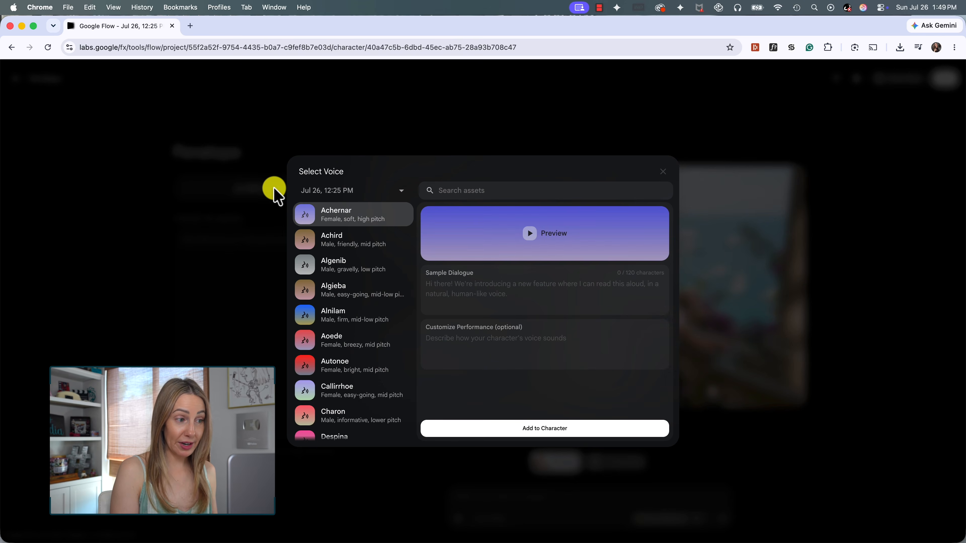
left_click(367, 340)
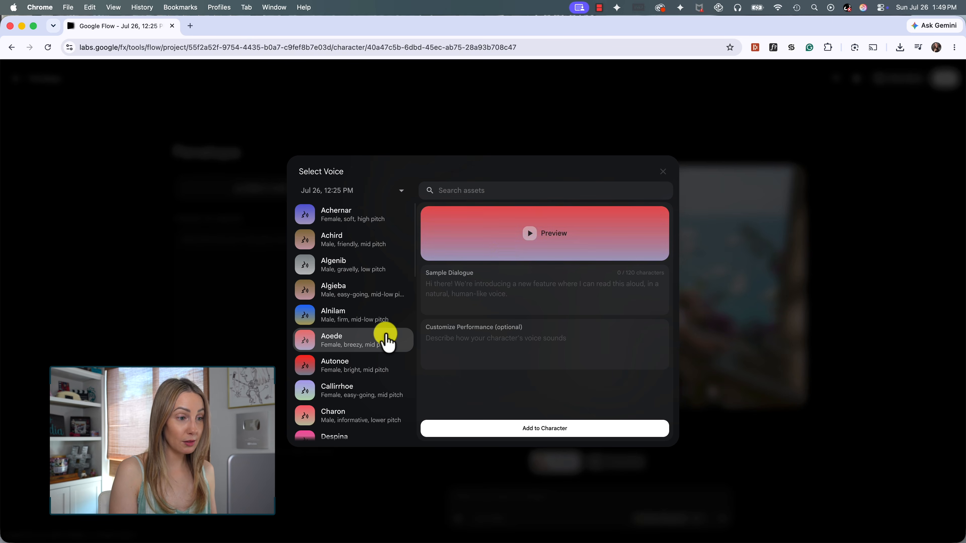
left_click(532, 236)
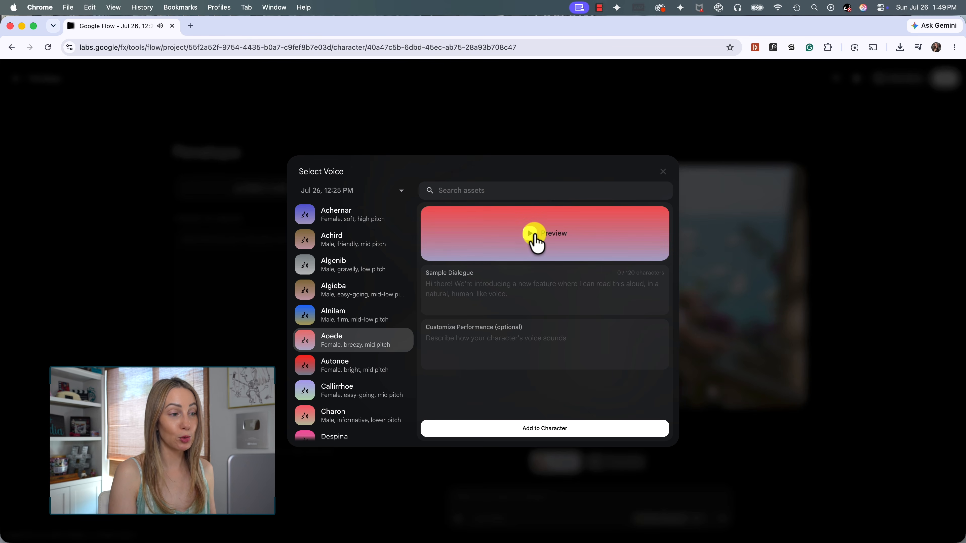
left_click(378, 393)
scroll(354, 342, "down", 3)
left_click(566, 426)
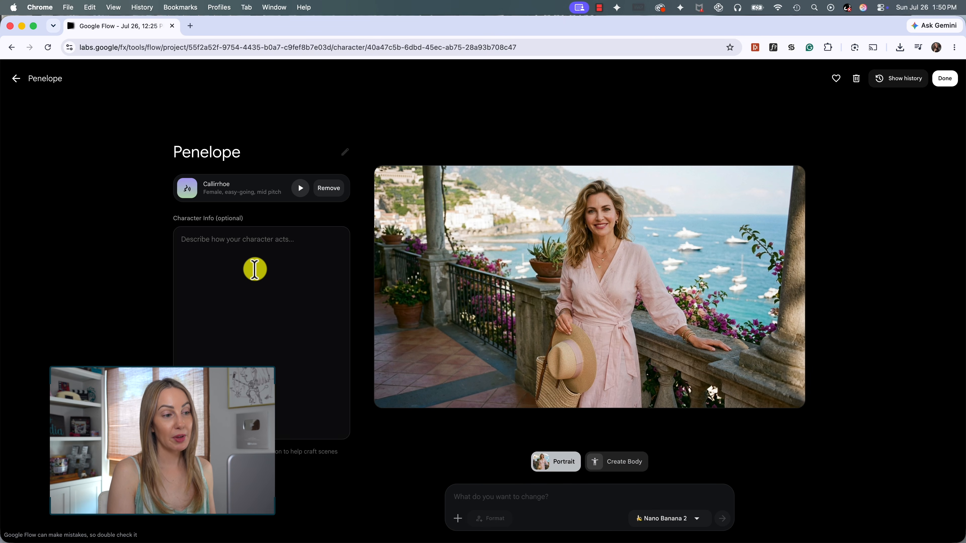
mouse_move(534, 310)
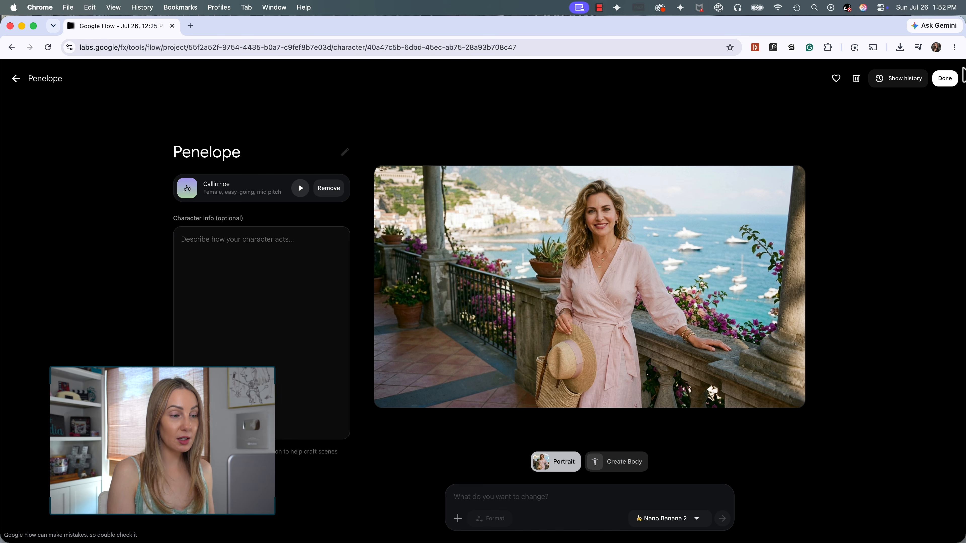
left_click(944, 84)
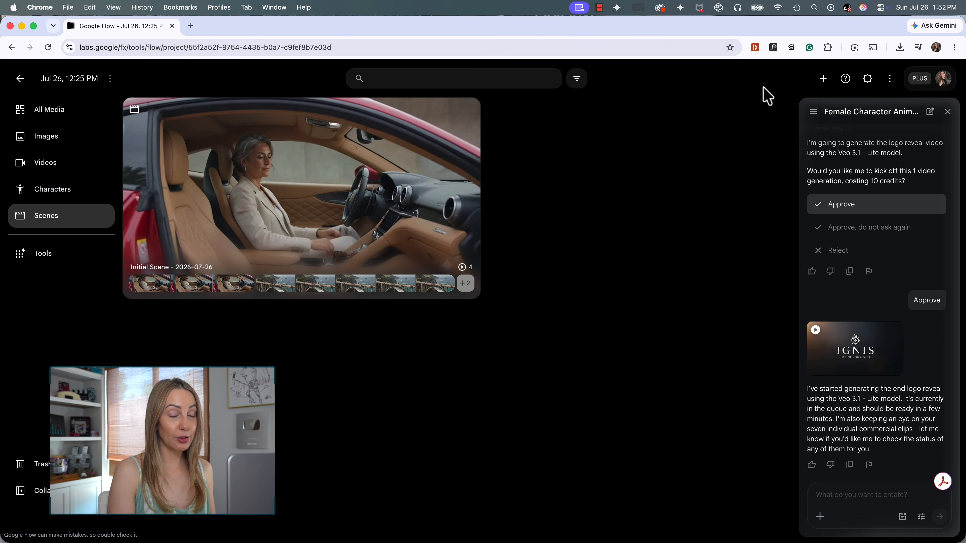
Step: Request a video with the Penelope character attached and the prompt "getting out of the IGNIS sports car", and approve the generation
left_click(70, 192)
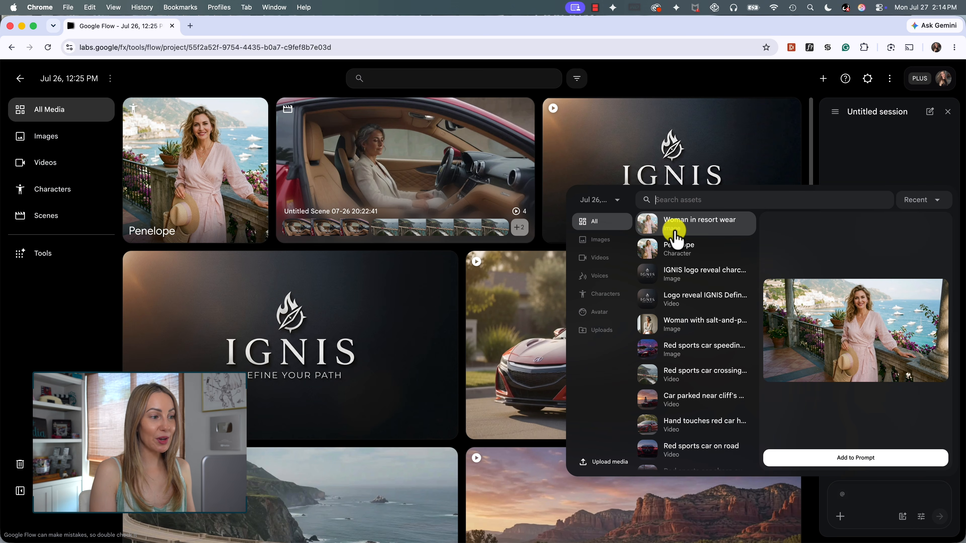
left_click(607, 297)
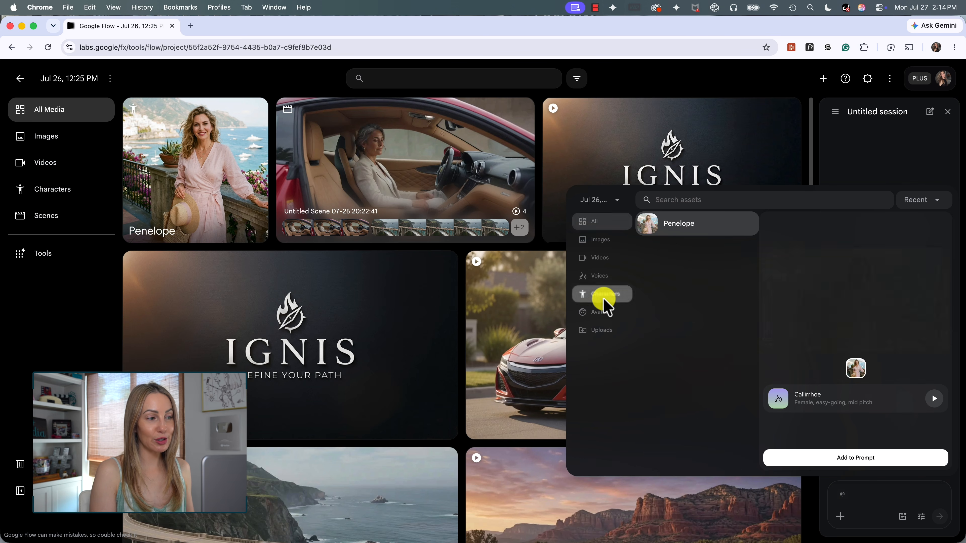
left_click(692, 225)
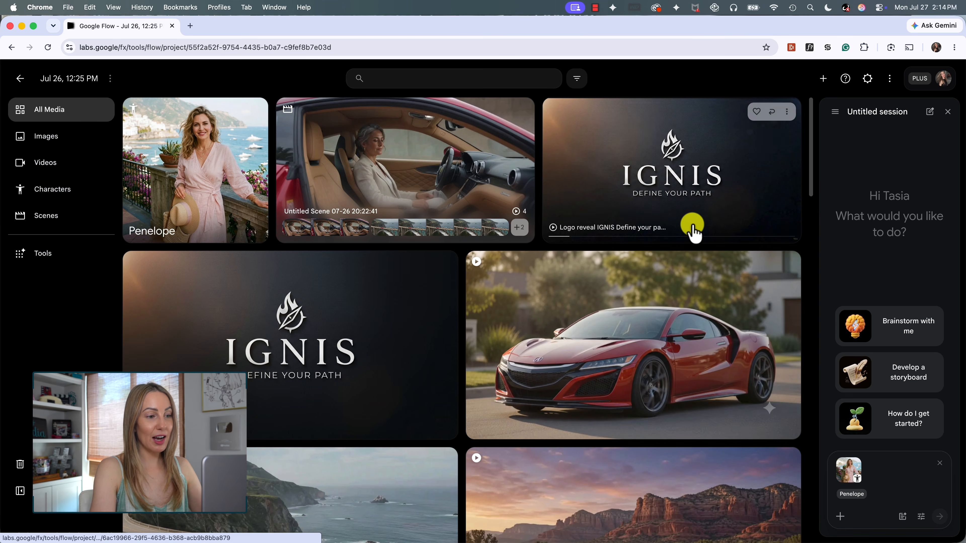
type("getting out of the IGNIS sports car")
key("Return")
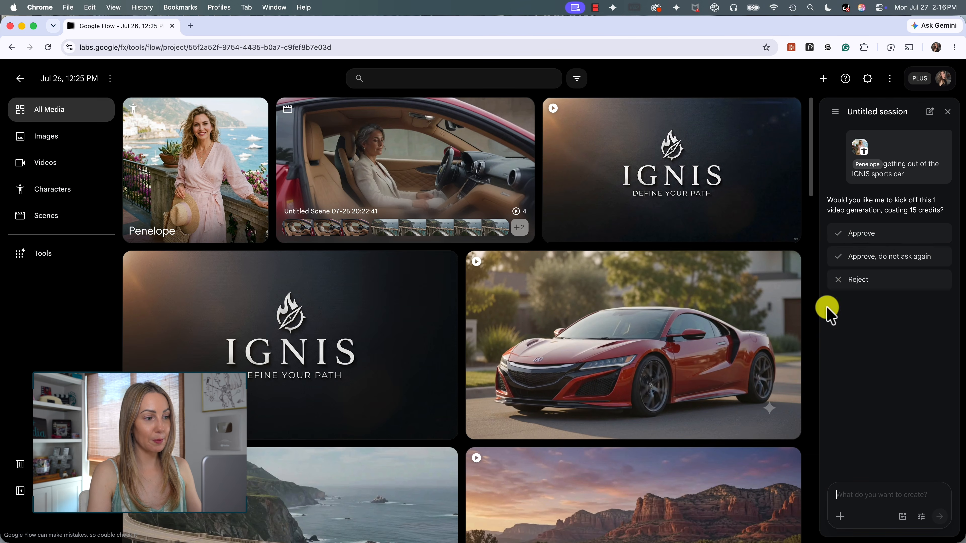
left_click(884, 233)
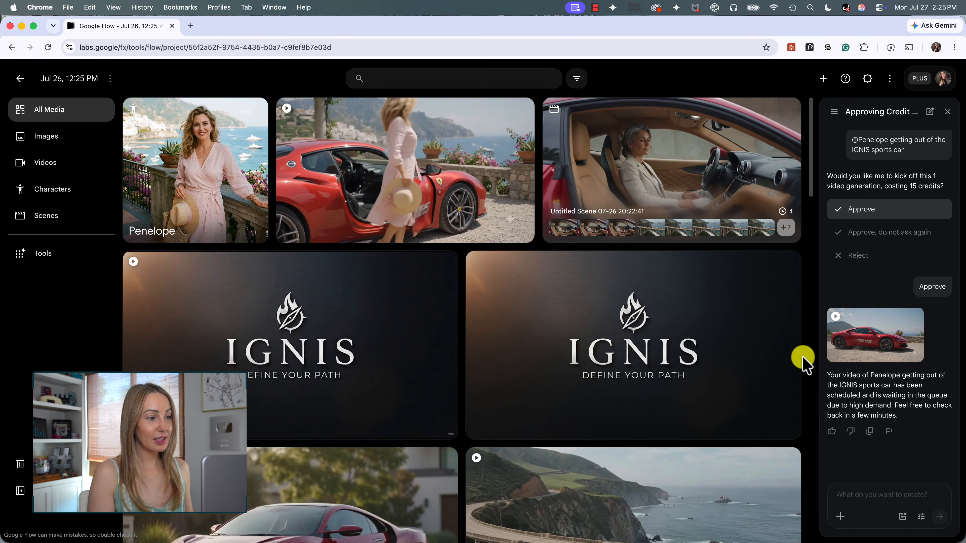
Step: Open the generated video of Penelope getting out of the car and play it back
left_click(423, 211)
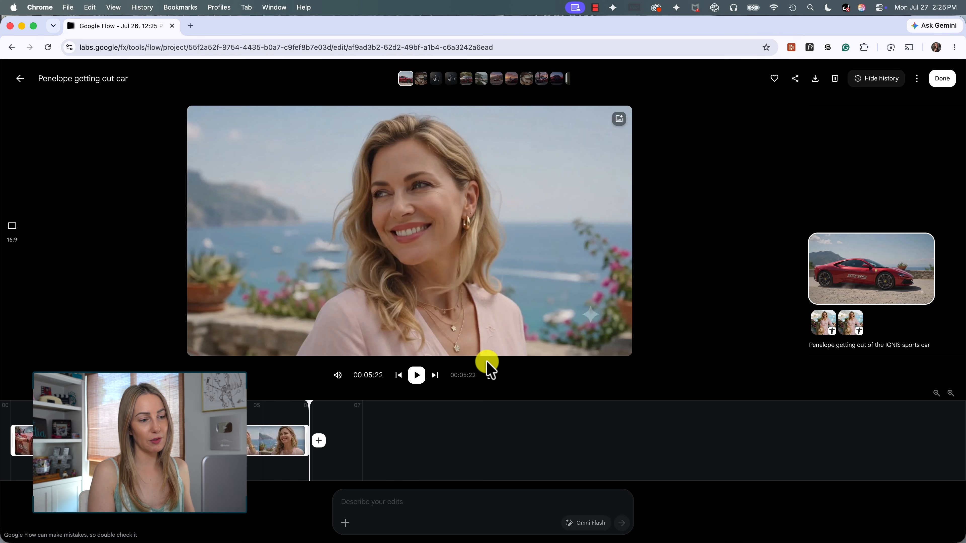
left_click(424, 376)
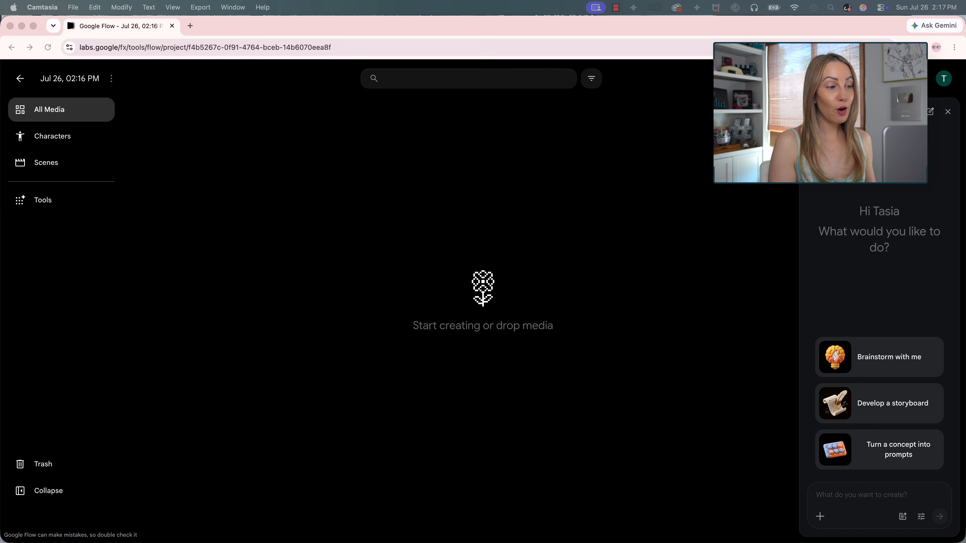
Step: Upload the video IMG_2167 to the empty Jul 26, 02:16 PM project and agree to the rights notice
left_click_drag(965, 114, 465, 269)
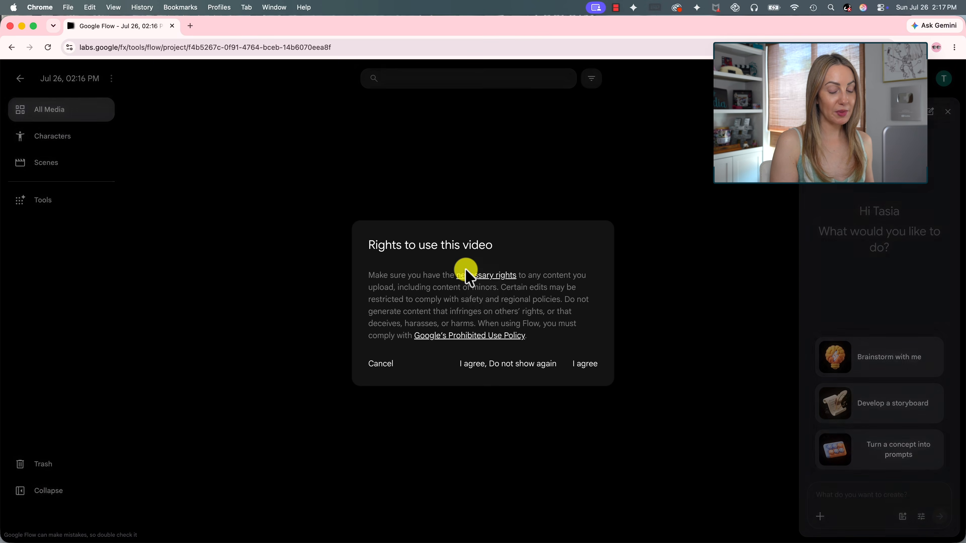
left_click(585, 363)
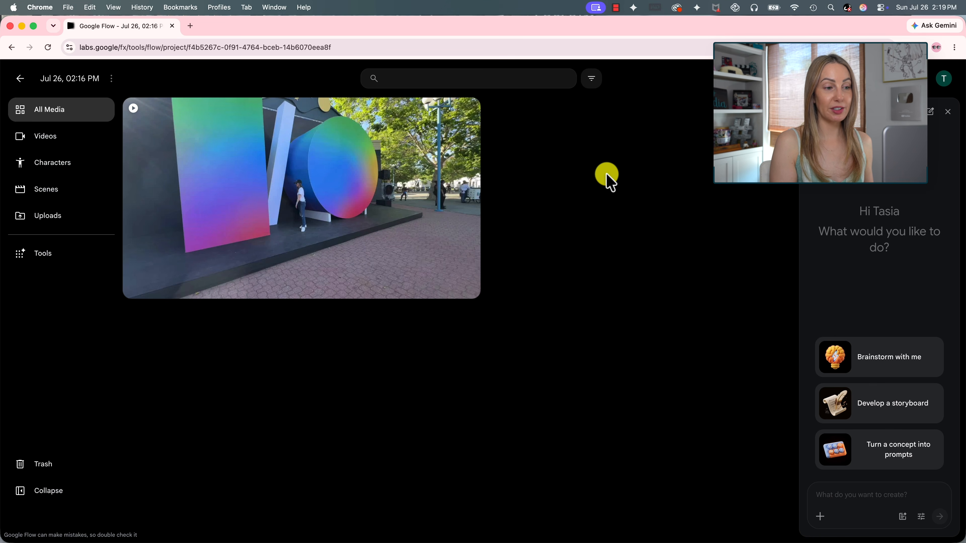
Step: Open the IMG_2167 video and submit the edit prompt "make it look like it's raining colorful confetti."
mouse_move(352, 217)
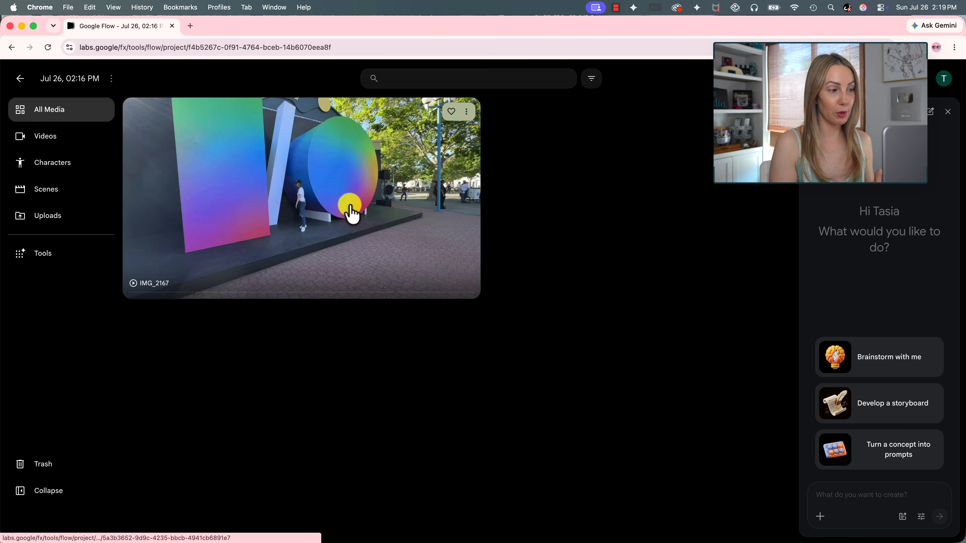
left_click(350, 210)
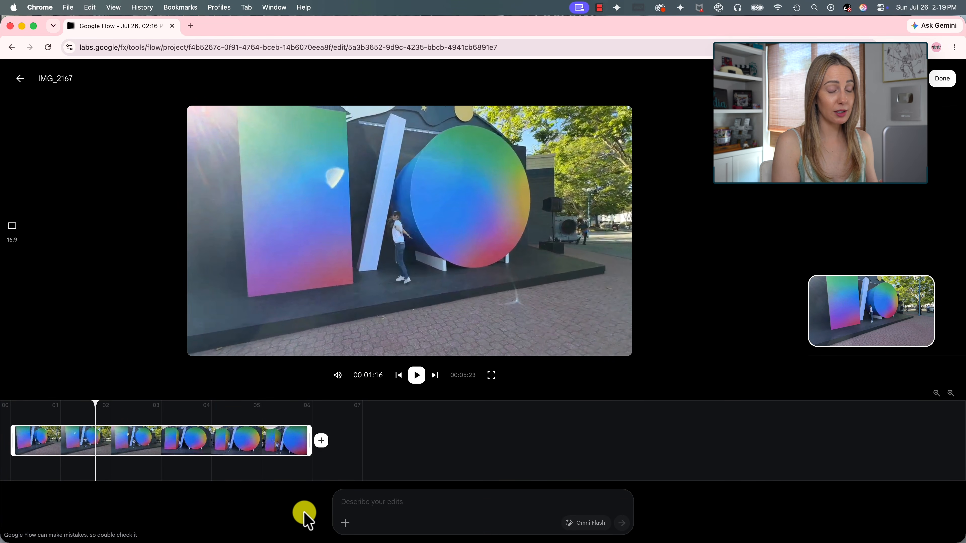
type("make it look like it’s raining colorful confetti.")
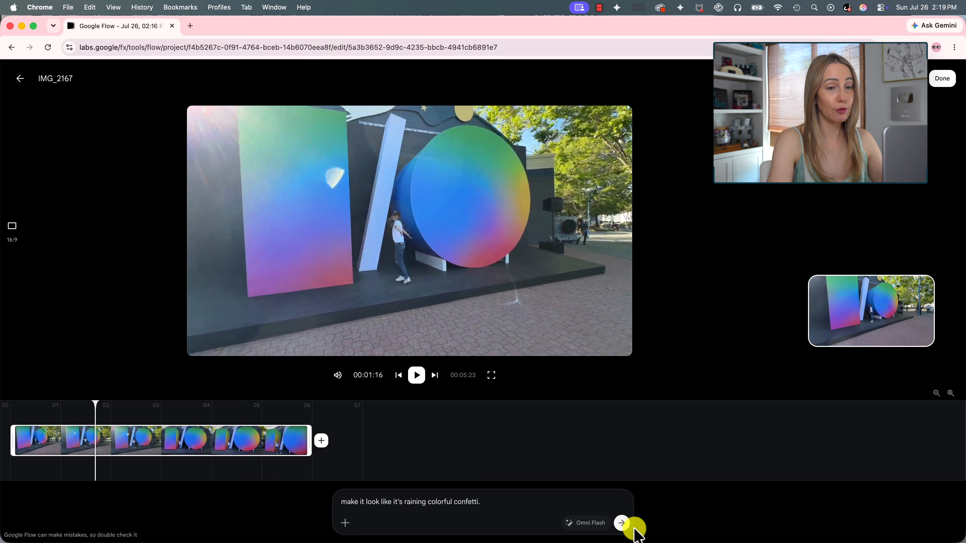
left_click(624, 524)
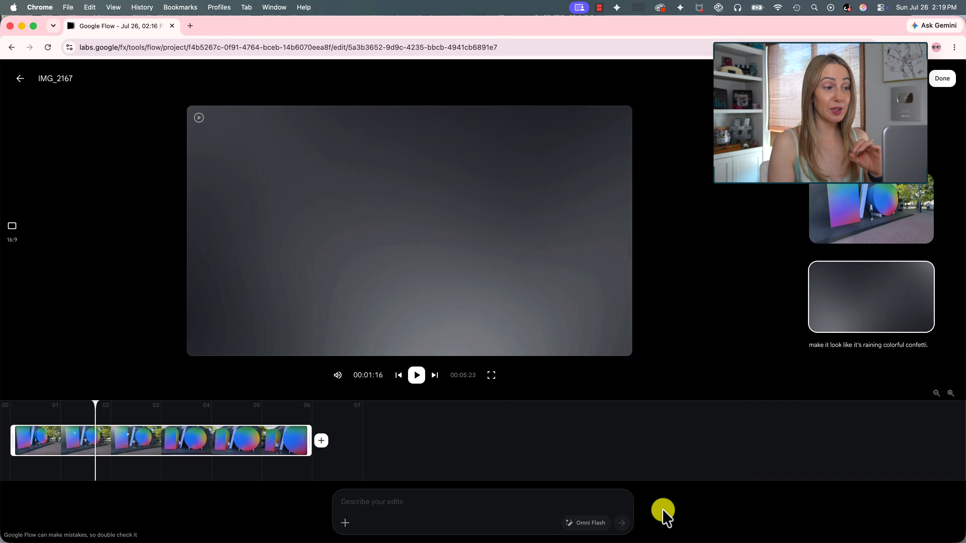